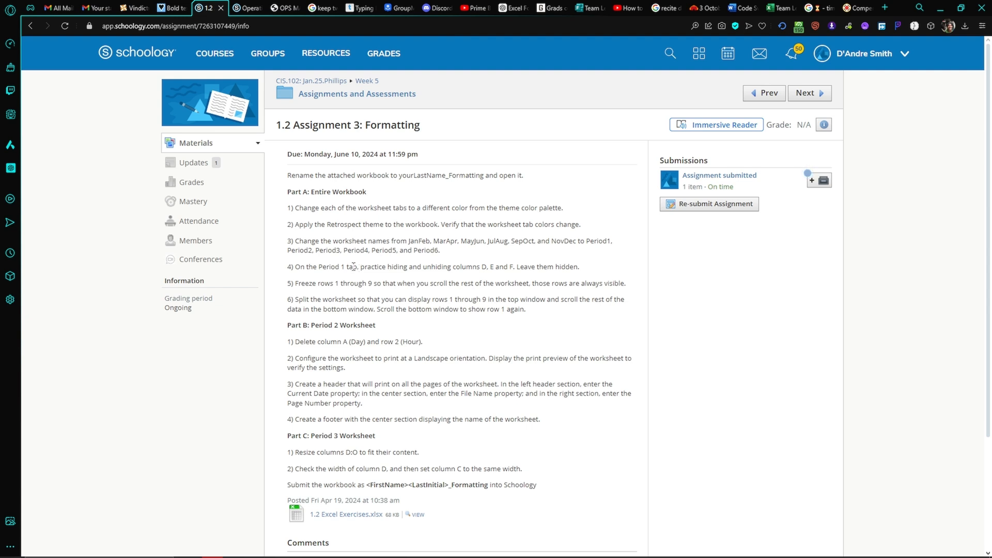
Copy the assignment instructions from Part A through the submission line and open ChatGPT ready for a message.
{"action": "left_click_drag", "start_coordinate": [285, 192], "coordinate": [596, 483]}
{"action": "left_click", "coordinate": [474, 172]}
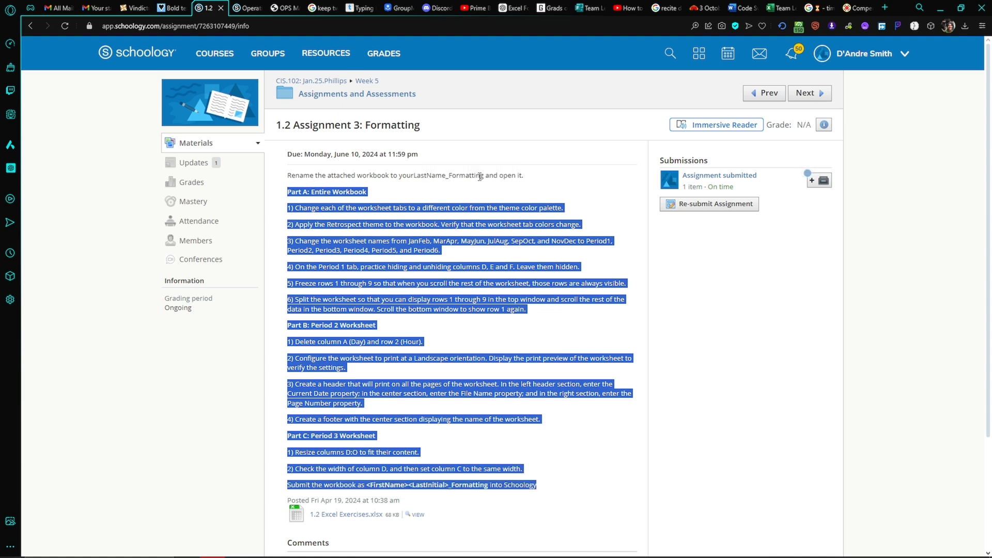
{"action": "left_click", "coordinate": [14, 169]}
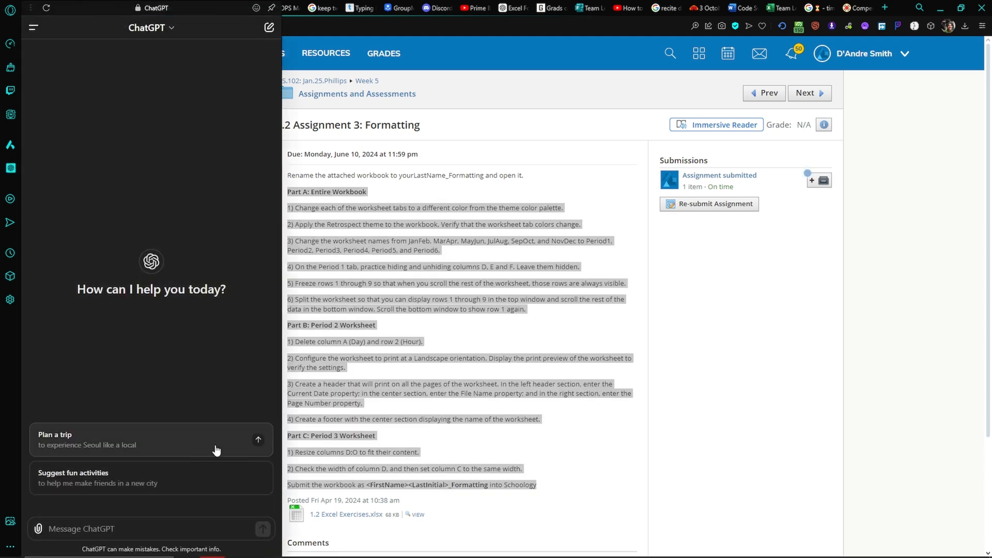
{"action": "left_click", "coordinate": [156, 536]}
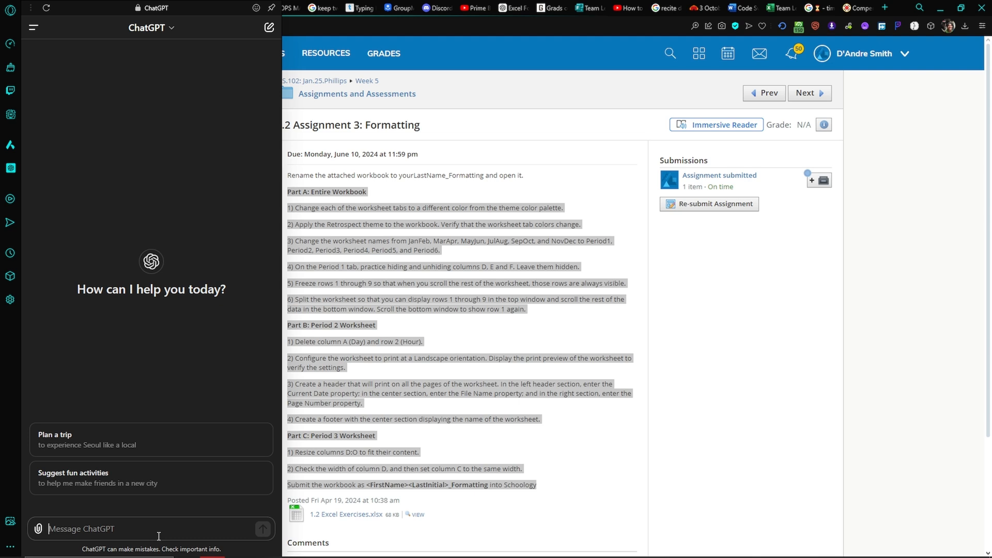
Send ChatGPT the prompt "Make these steps easy for me to understand in Excel :" followed by the copied assignment instructions.
{"action": "type", "text": "Make"}
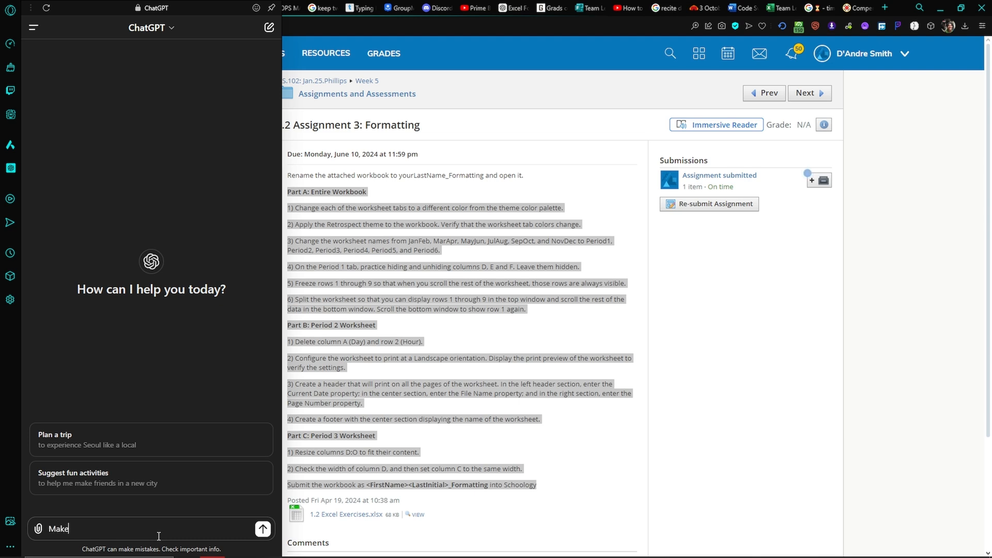
{"action": "type", "text": " these steps easy for me to und"}
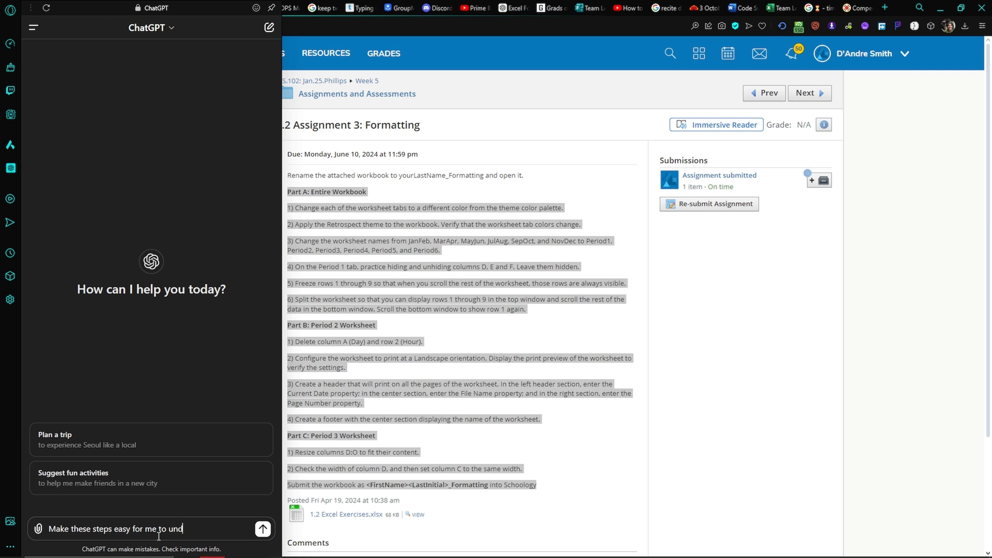
{"action": "type", "text": "erstand in Excel :"}
{"action": "key", "text": "ctrl+v"}
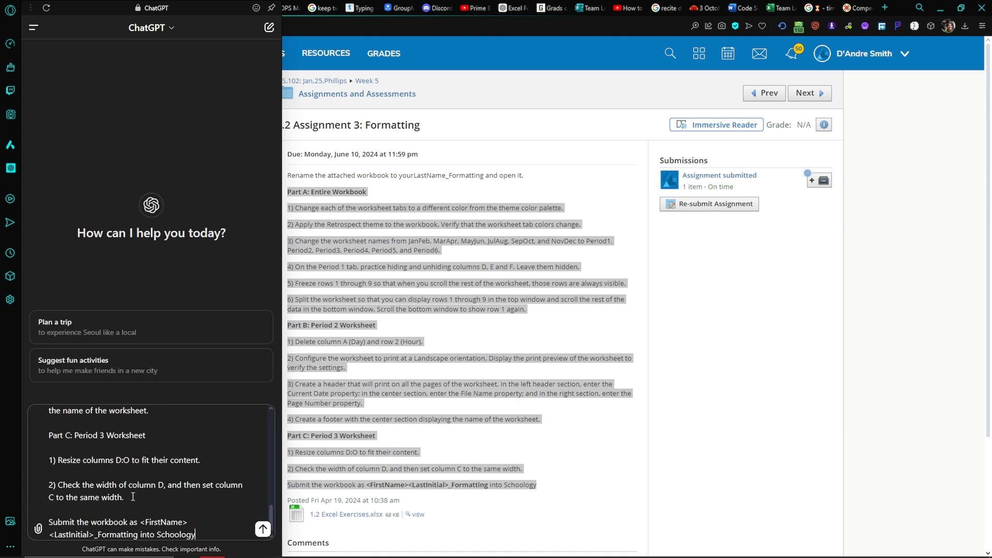
{"action": "left_click", "coordinate": [263, 528]}
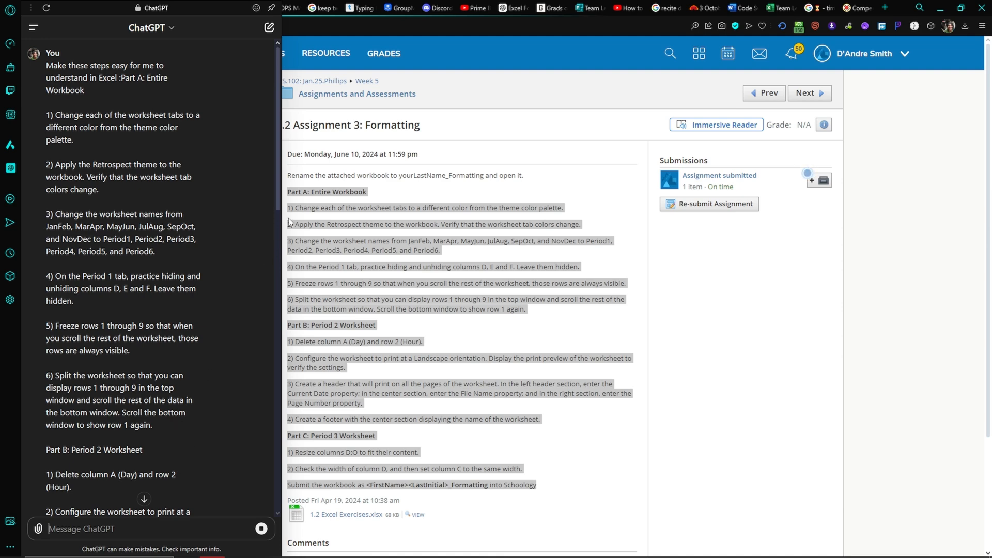
Clear the text selection on the assignment page and pin the ChatGPT conversation open beside it.
{"action": "left_click", "coordinate": [609, 227]}
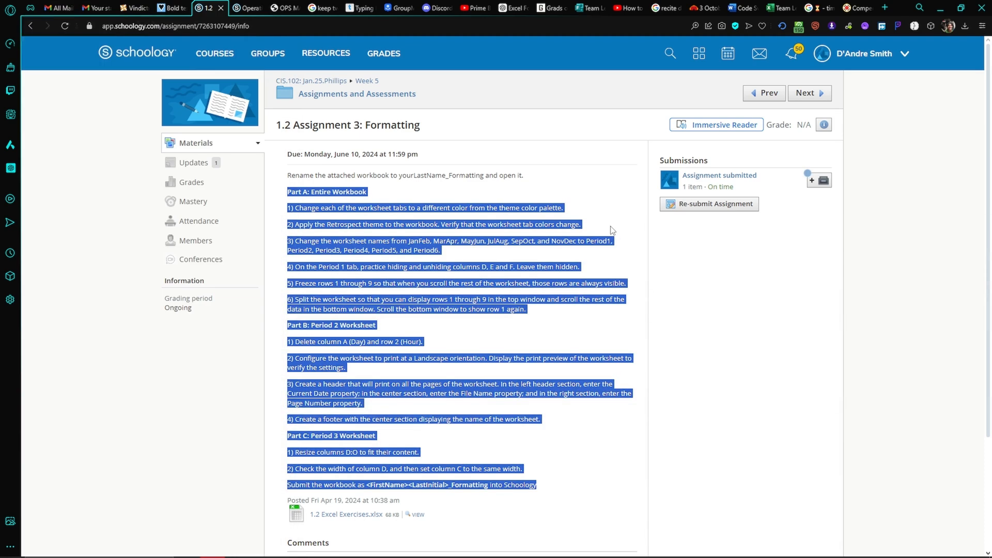
{"action": "left_click", "coordinate": [529, 178]}
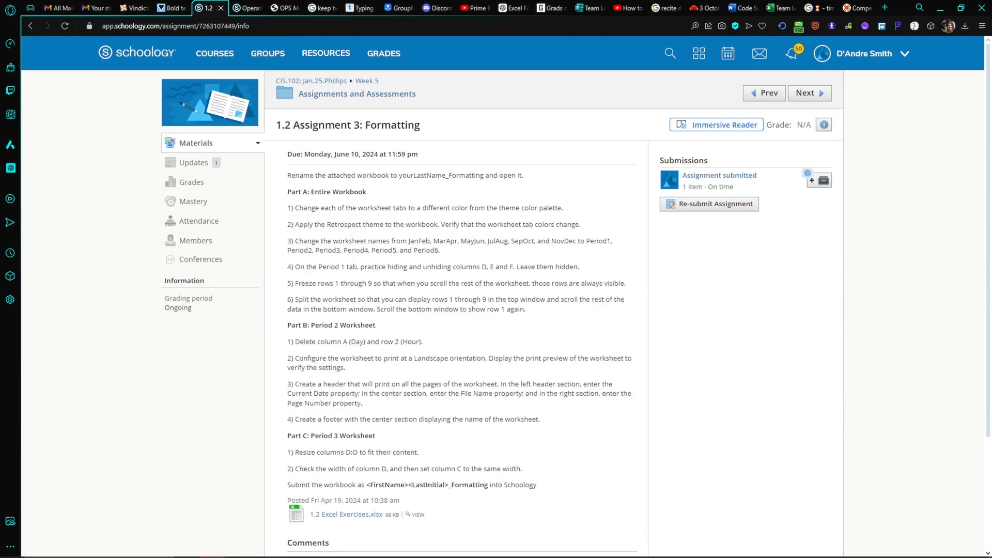
{"action": "left_click", "coordinate": [10, 167]}
{"action": "left_click", "coordinate": [271, 8]}
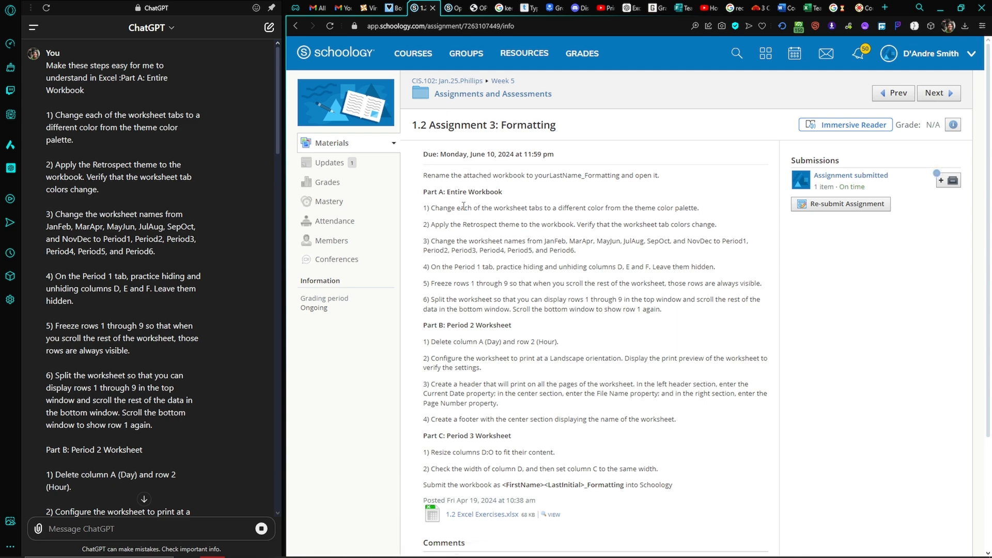
Compare the first Part A task with ChatGPT's guide and read its steps for tab colors, theme and worksheet names.
{"action": "left_click_drag", "start_coordinate": [423, 210], "coordinate": [703, 211]}
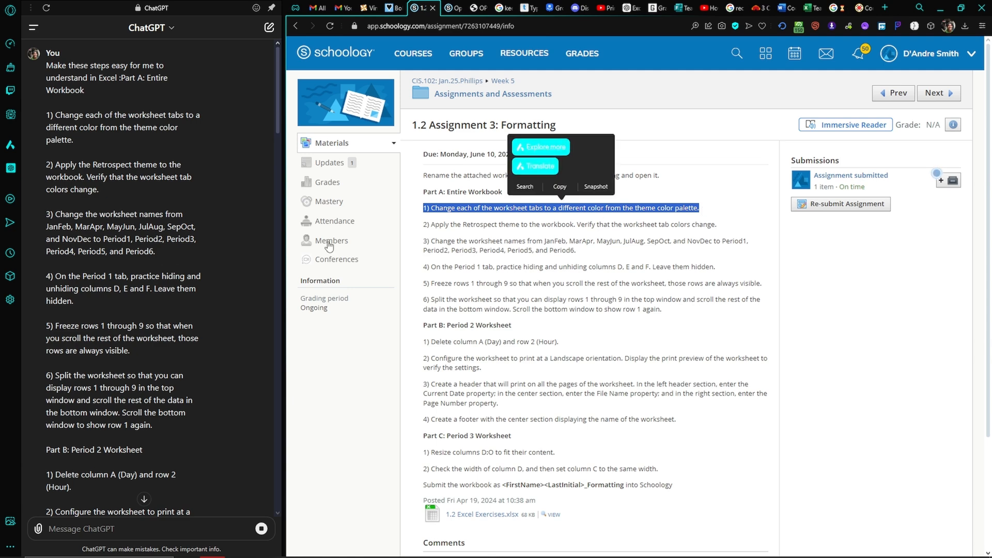
{"action": "left_click", "coordinate": [421, 221]}
{"action": "scroll", "coordinate": [183, 203], "scroll_direction": "down", "scroll_amount": 5}
{"action": "scroll", "coordinate": [188, 207], "scroll_direction": "down", "scroll_amount": 5}
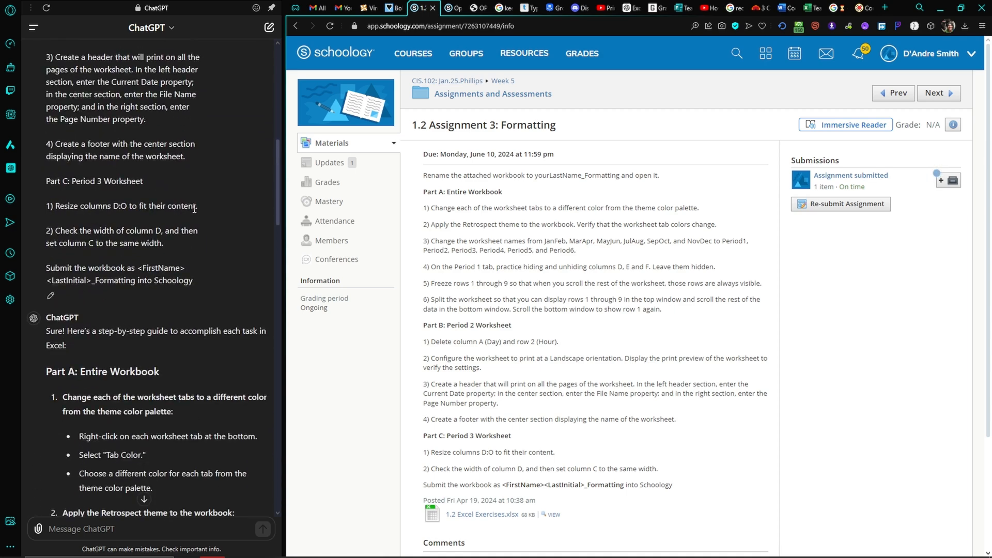
{"action": "scroll", "coordinate": [191, 207], "scroll_direction": "down", "scroll_amount": 2}
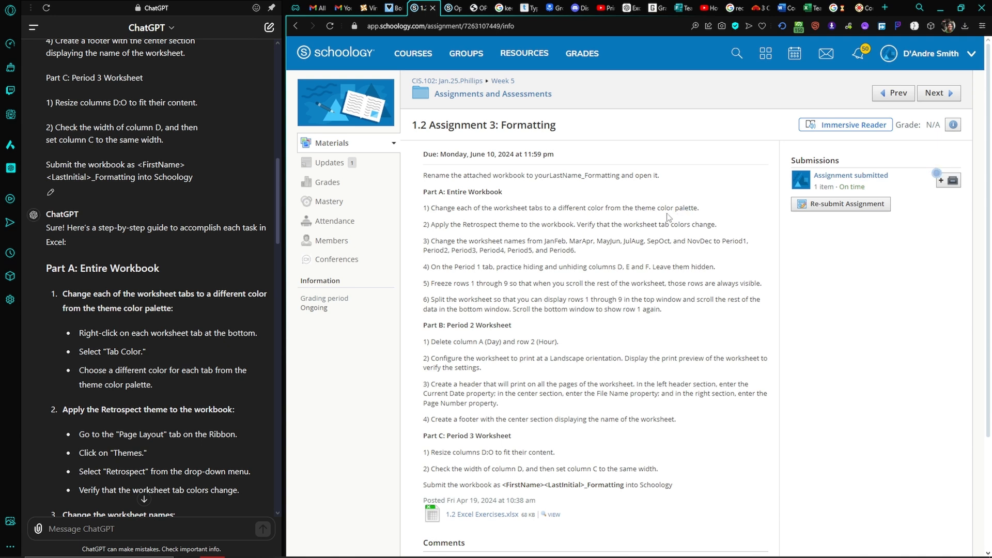
{"action": "scroll", "coordinate": [113, 303], "scroll_direction": "down", "scroll_amount": 2}
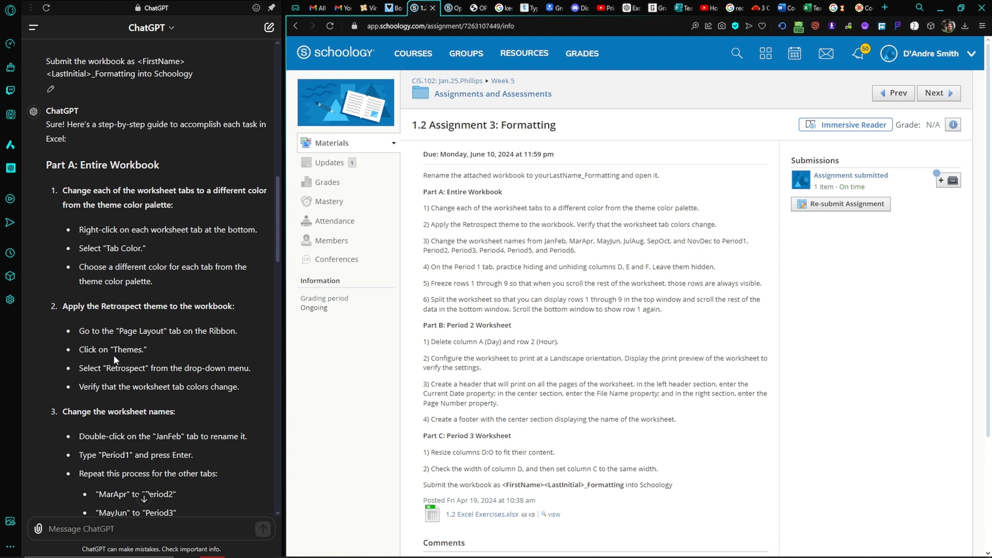
{"action": "scroll", "coordinate": [113, 354], "scroll_direction": "down", "scroll_amount": 2}
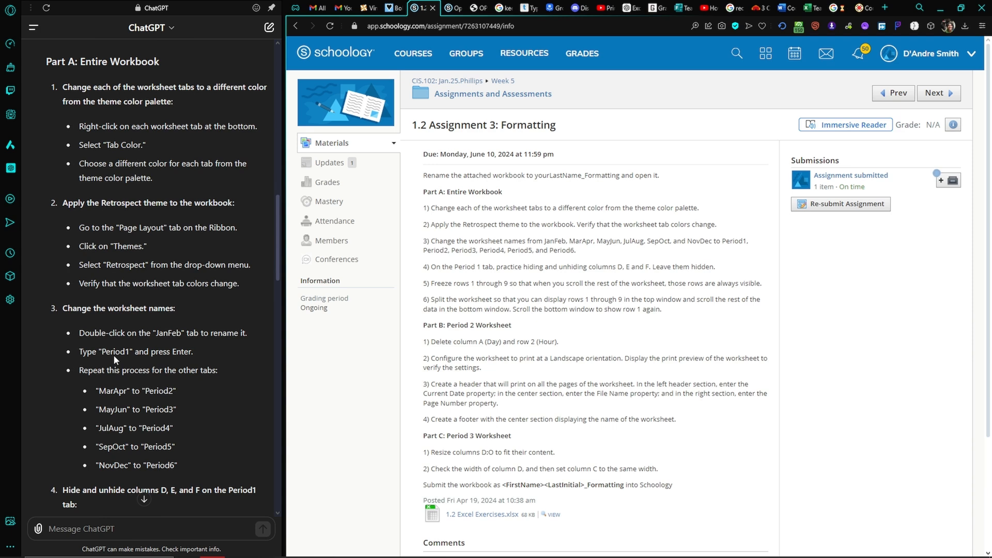
{"action": "scroll", "coordinate": [113, 354], "scroll_direction": "up", "scroll_amount": 2}
{"action": "scroll", "coordinate": [195, 323], "scroll_direction": "down", "scroll_amount": 2}
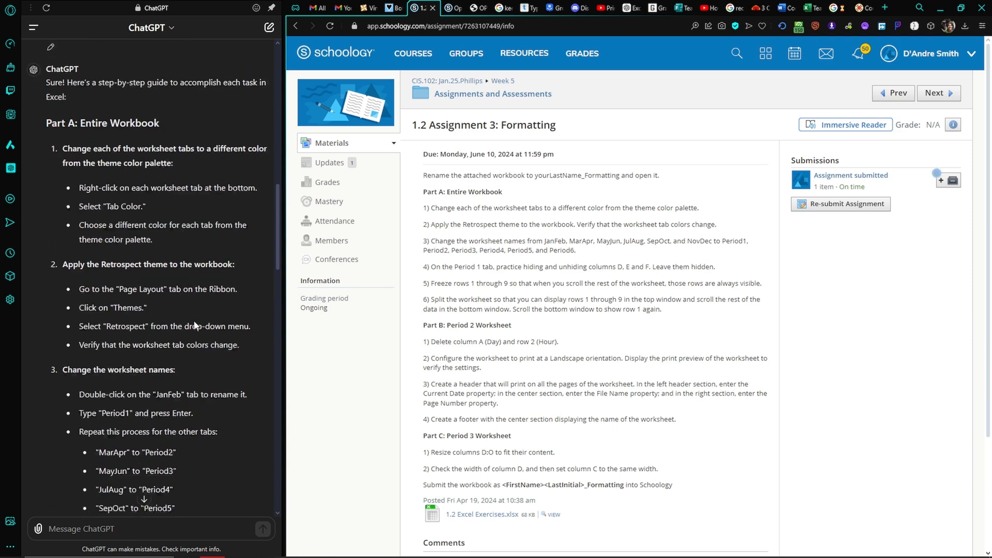
Switch to the 1.2_Excel_Exercises workbook in Excel and look through its worksheets from JanFeb to NovDec.
{"action": "key", "text": "alt+Tab"}
{"action": "left_click", "coordinate": [544, 255]}
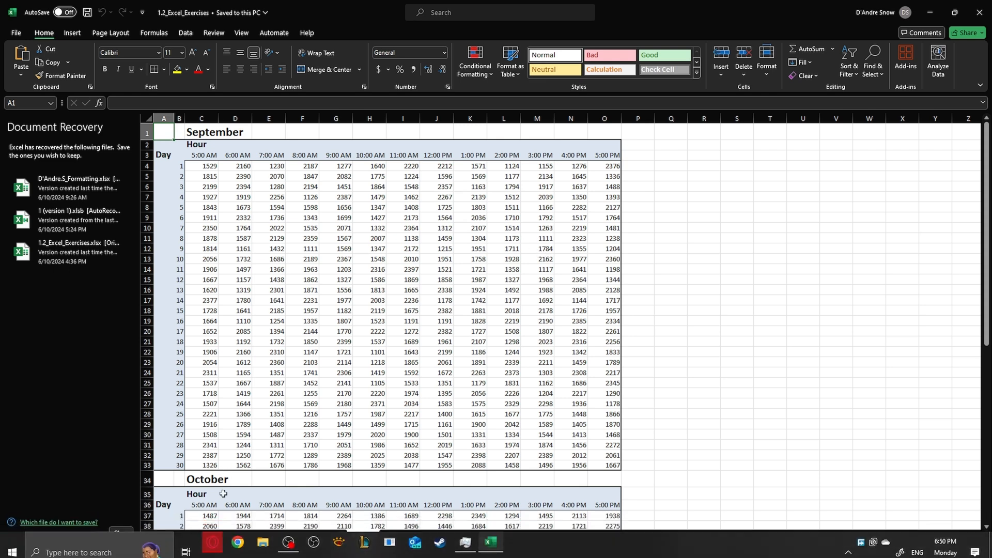
{"action": "left_click", "coordinate": [219, 538]}
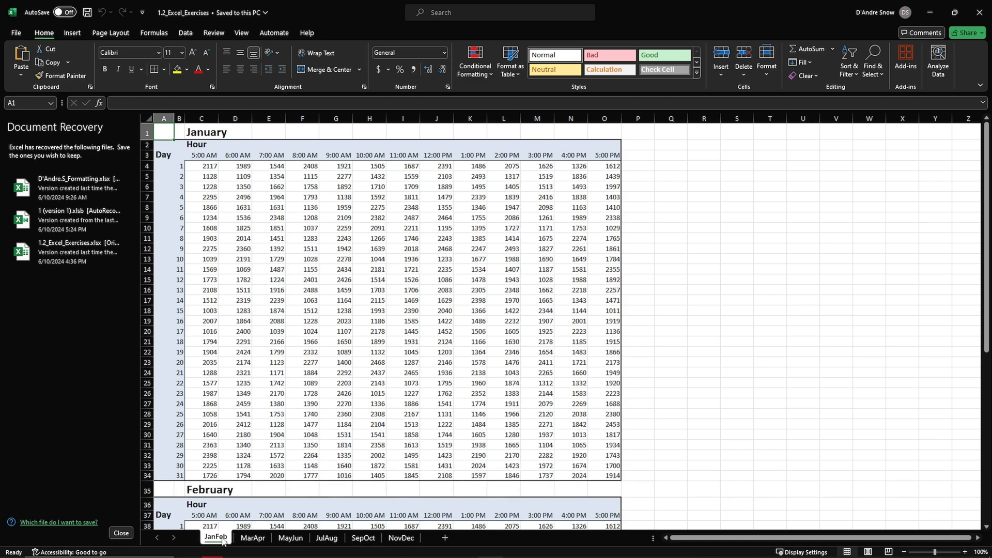
{"action": "left_click", "coordinate": [252, 539]}
{"action": "left_click", "coordinate": [290, 538]}
{"action": "left_click", "coordinate": [326, 539]}
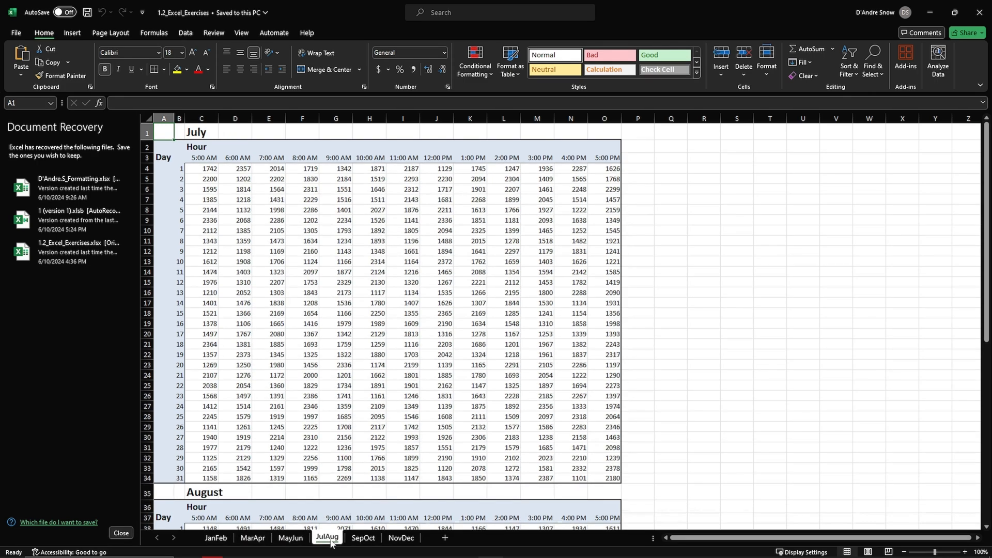
{"action": "left_click", "coordinate": [364, 539]}
{"action": "left_click", "coordinate": [401, 539]}
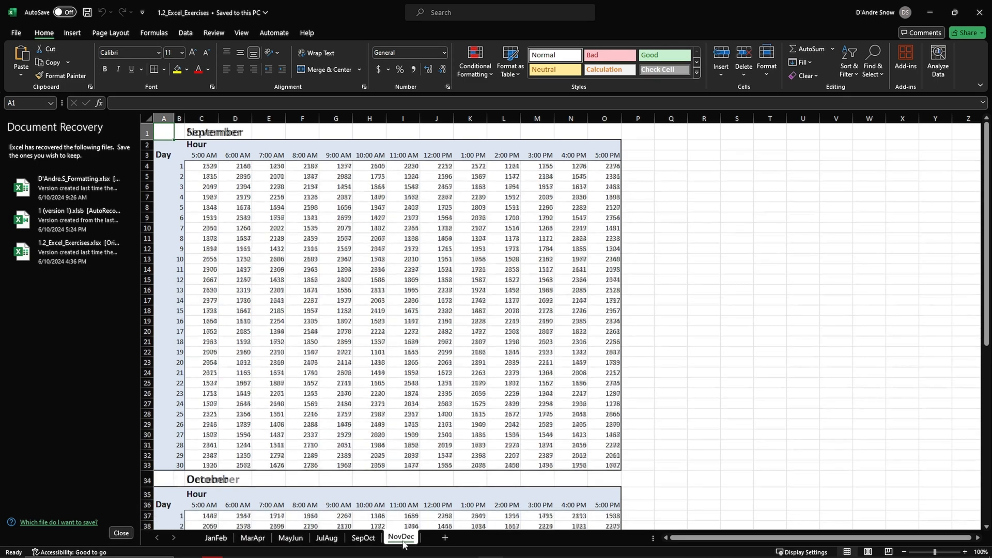
Set the JanFeb worksheet tab color to white and the MarApr tab color to black from the theme colors.
{"action": "left_click", "coordinate": [220, 542]}
{"action": "right_click", "coordinate": [221, 542]}
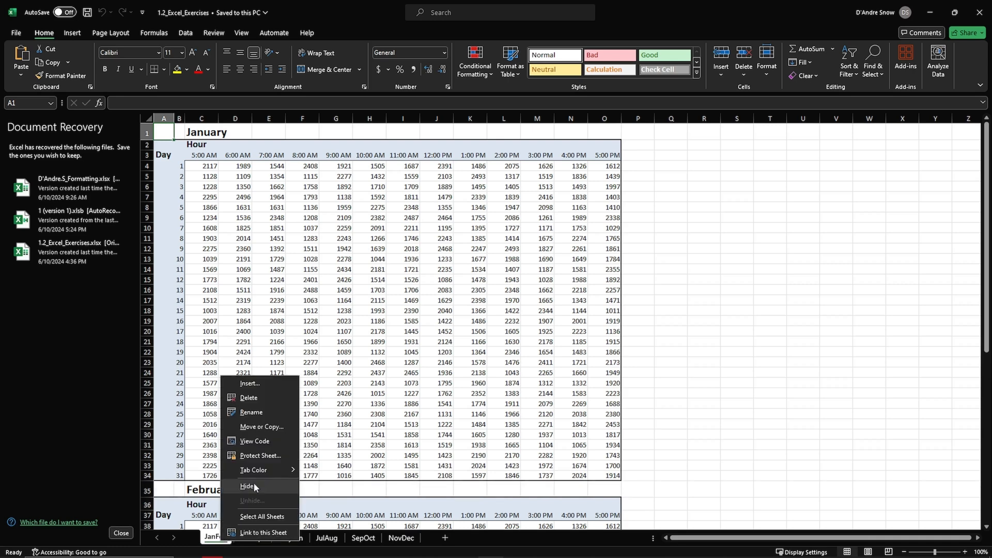
{"action": "mouse_move", "coordinate": [267, 470]}
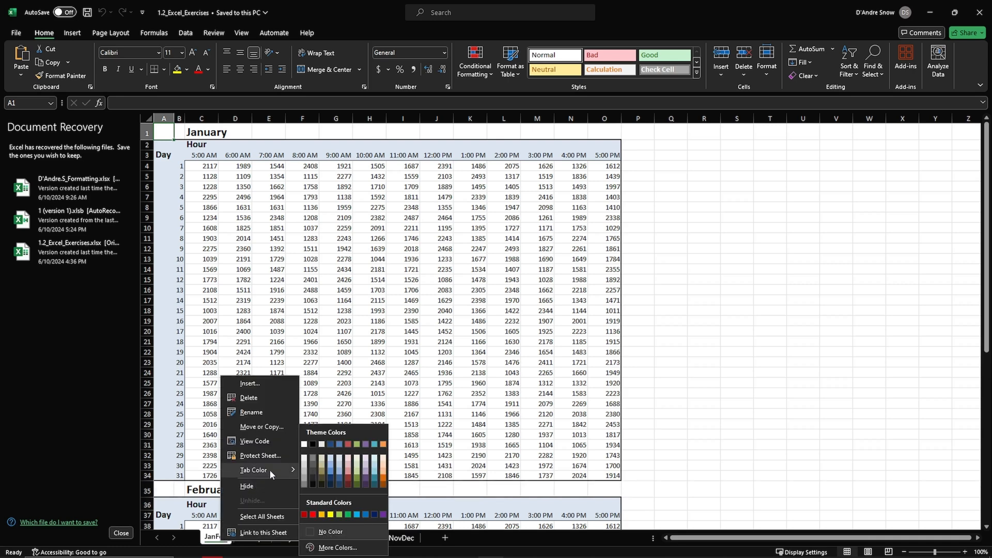
{"action": "left_click", "coordinate": [321, 445]}
{"action": "left_click", "coordinate": [252, 540]}
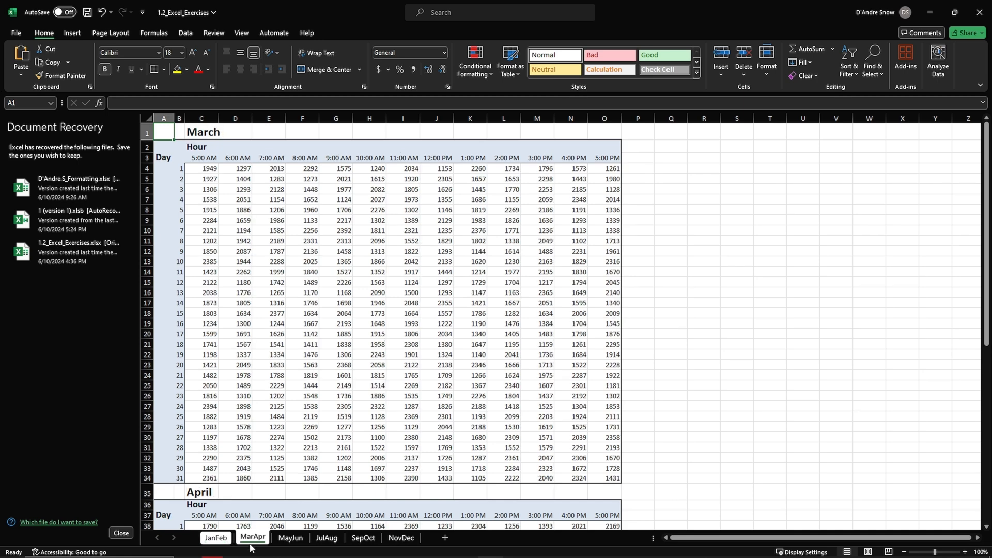
{"action": "right_click", "coordinate": [250, 544]}
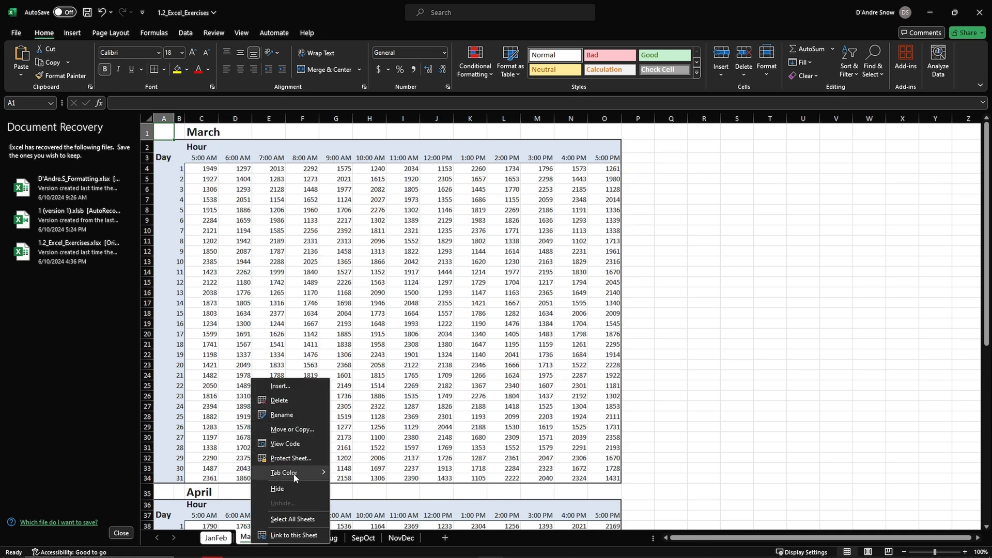
{"action": "mouse_move", "coordinate": [296, 477]}
{"action": "left_click", "coordinate": [346, 445]}
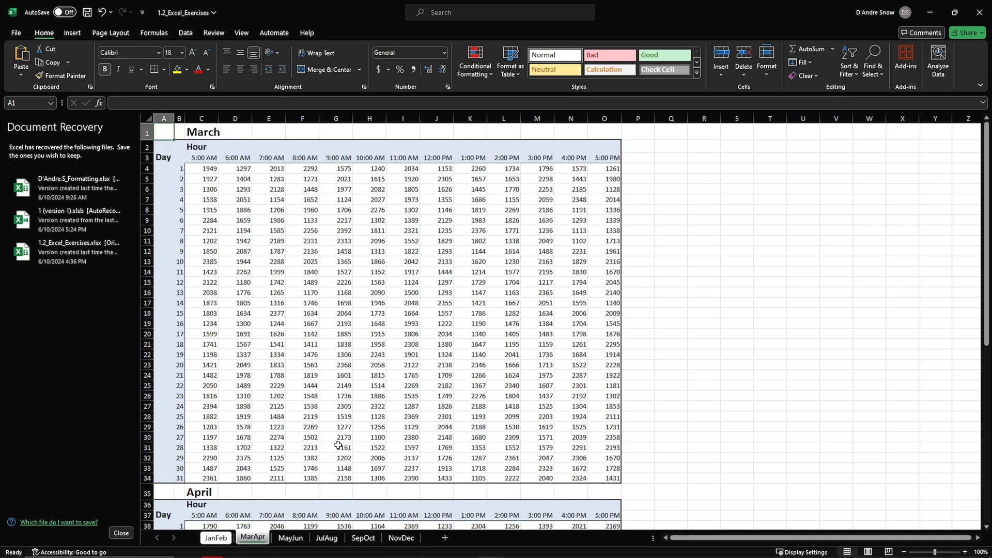
Set the MayJun worksheet tab color to tan and the JulAug tab color to dark blue from the theme colors.
{"action": "left_click", "coordinate": [287, 539]}
{"action": "right_click", "coordinate": [282, 540]}
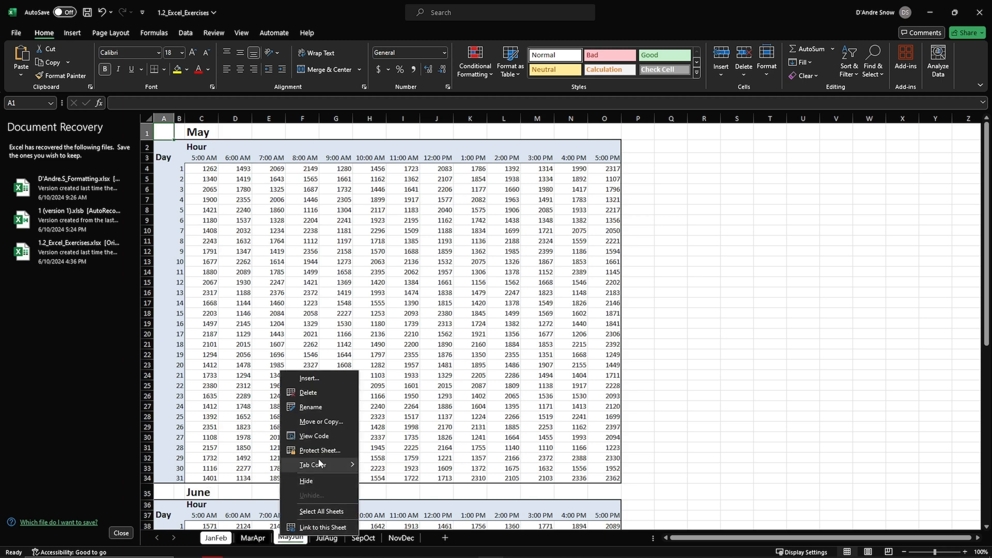
{"action": "mouse_move", "coordinate": [318, 463]}
{"action": "left_click", "coordinate": [384, 445]}
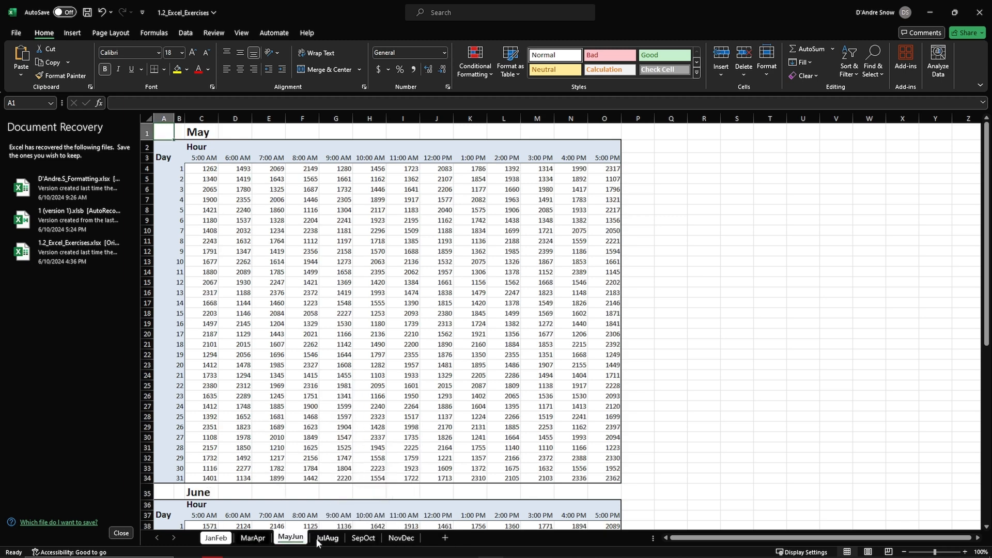
{"action": "left_click", "coordinate": [326, 539]}
{"action": "right_click", "coordinate": [324, 541]}
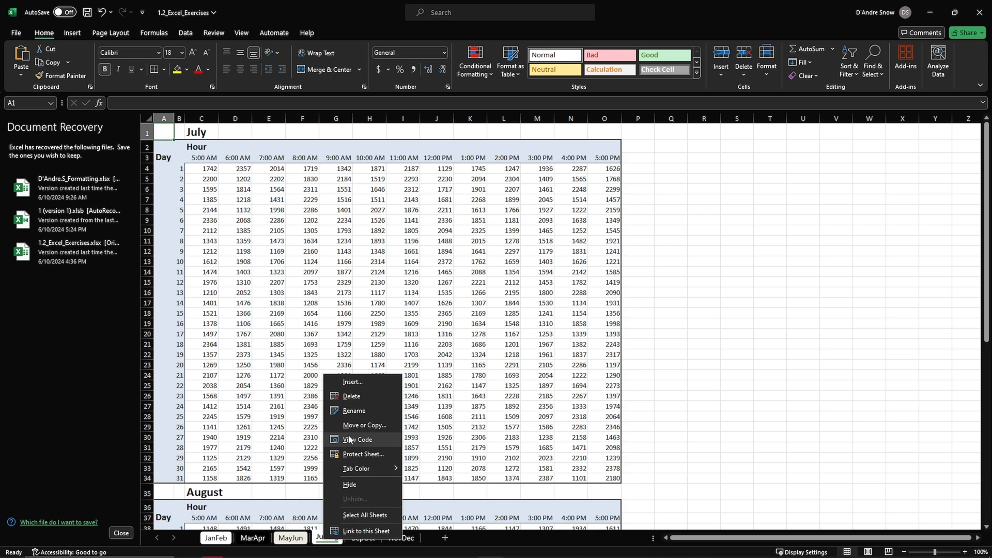
{"action": "mouse_move", "coordinate": [361, 468]}
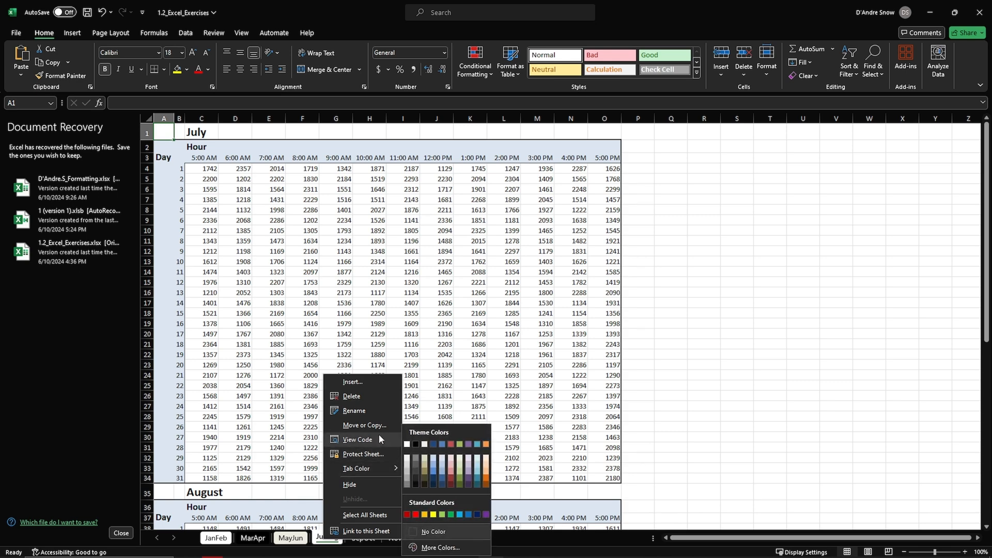
{"action": "left_click", "coordinate": [434, 445]}
Set the SepOct worksheet tab color to blue and the NovDec tab color to green from the theme colors.
{"action": "left_click", "coordinate": [368, 539]}
{"action": "right_click", "coordinate": [371, 540]}
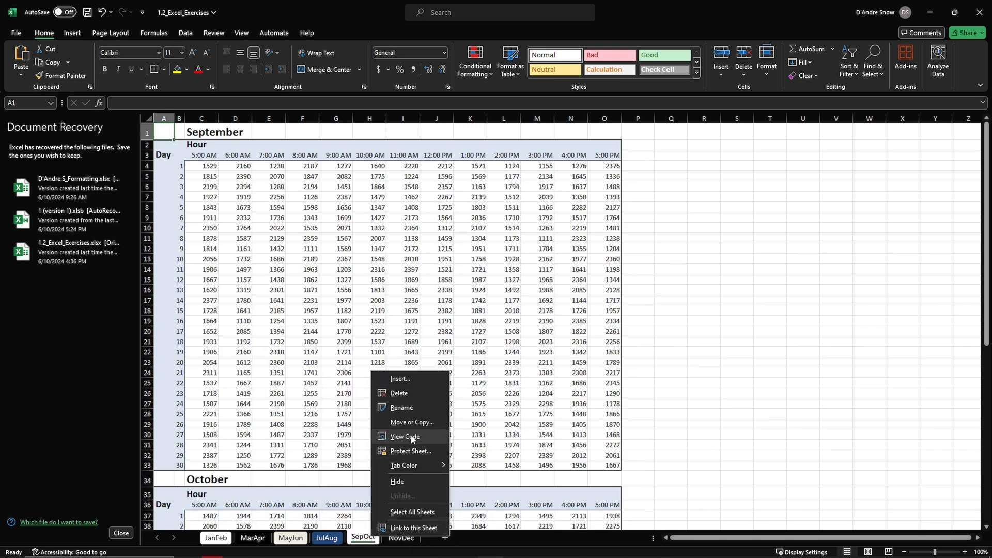
{"action": "mouse_move", "coordinate": [417, 466]}
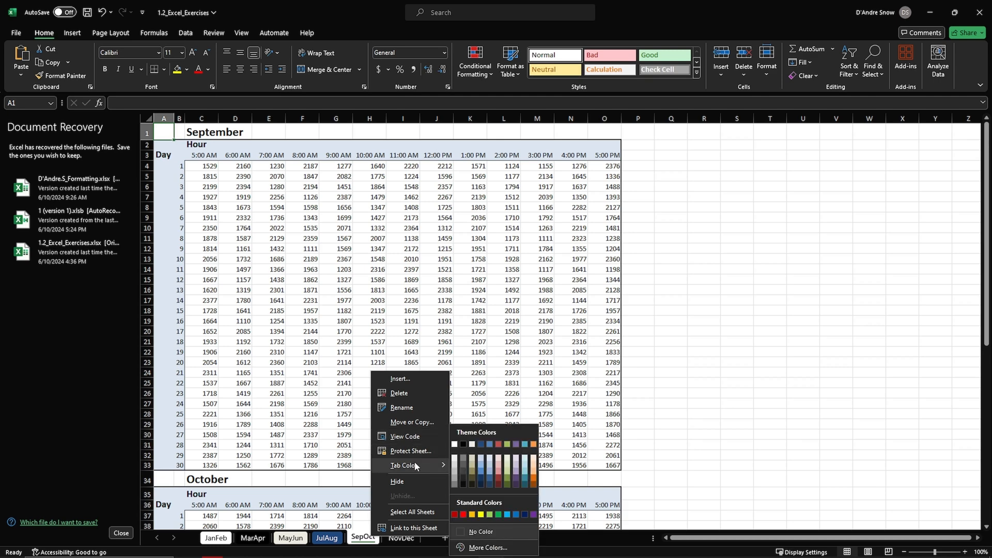
{"action": "left_click", "coordinate": [490, 444]}
{"action": "right_click", "coordinate": [401, 537]}
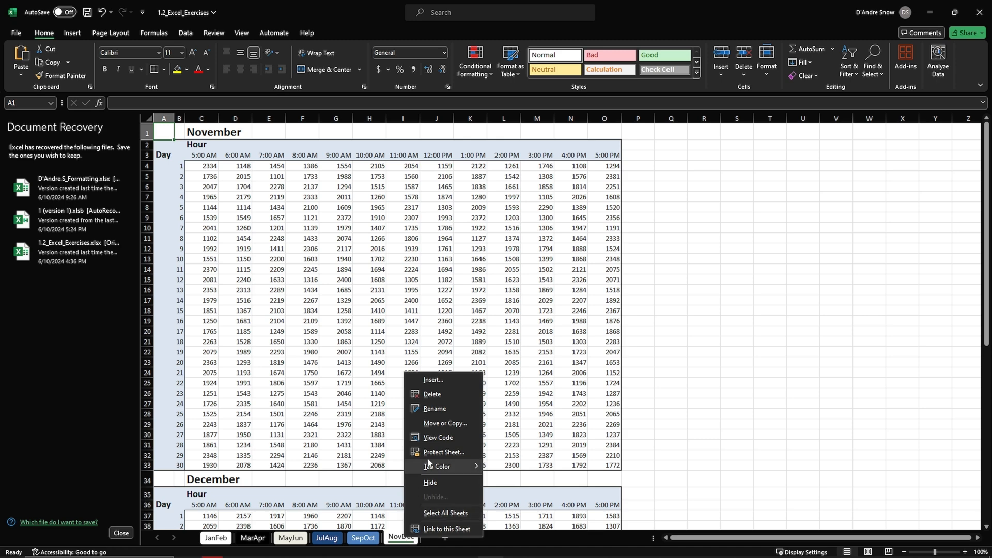
{"action": "mouse_move", "coordinate": [436, 469]}
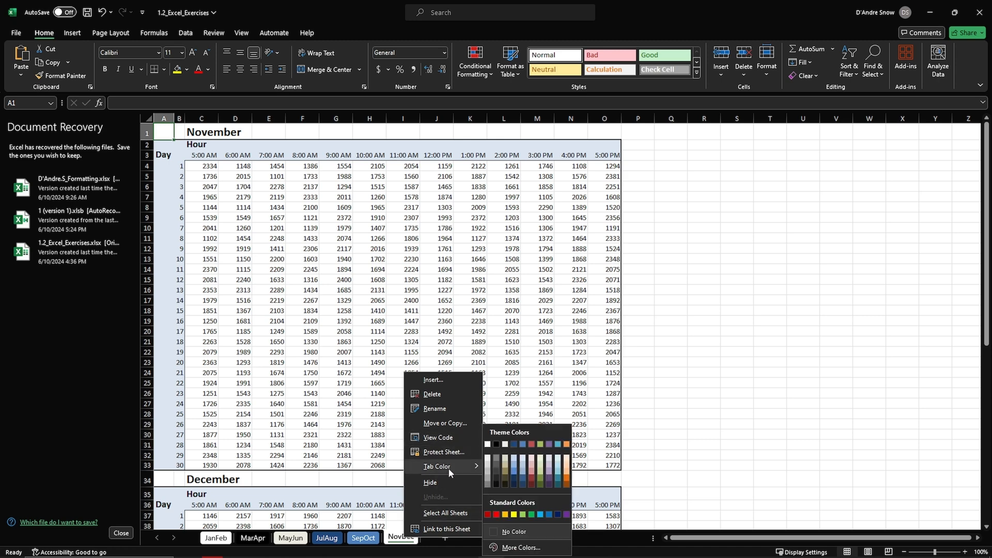
{"action": "left_click", "coordinate": [548, 444]}
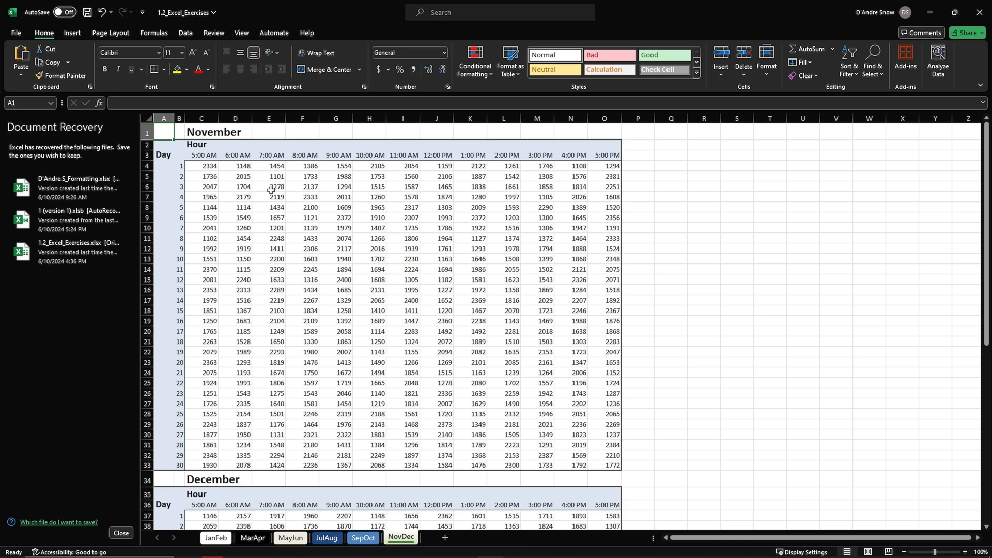
Apply the Retrospect theme to the workbook and check the changed colors on the worksheets from JanFeb through JulAug.
{"action": "left_click", "coordinate": [124, 34]}
{"action": "left_click", "coordinate": [22, 58]}
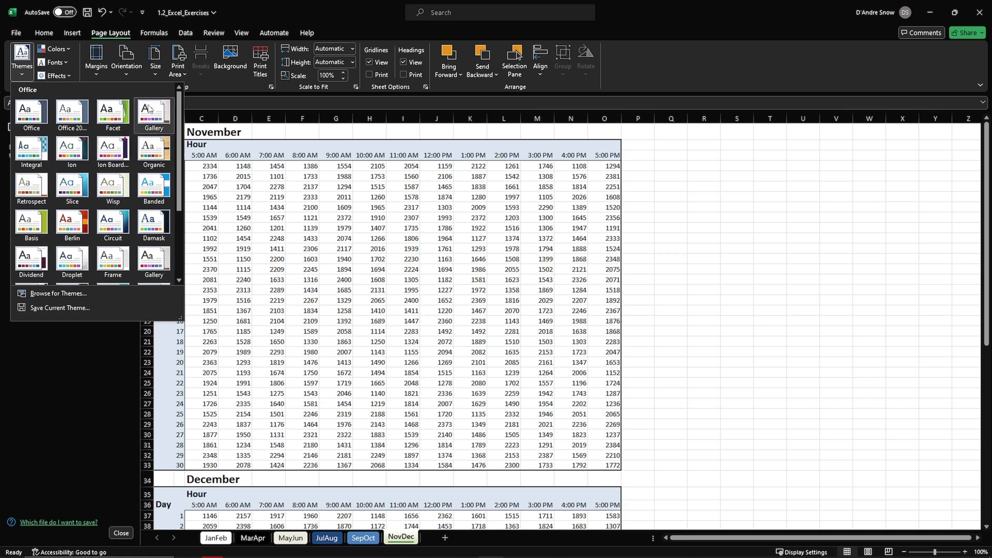
{"action": "left_click", "coordinate": [36, 185]}
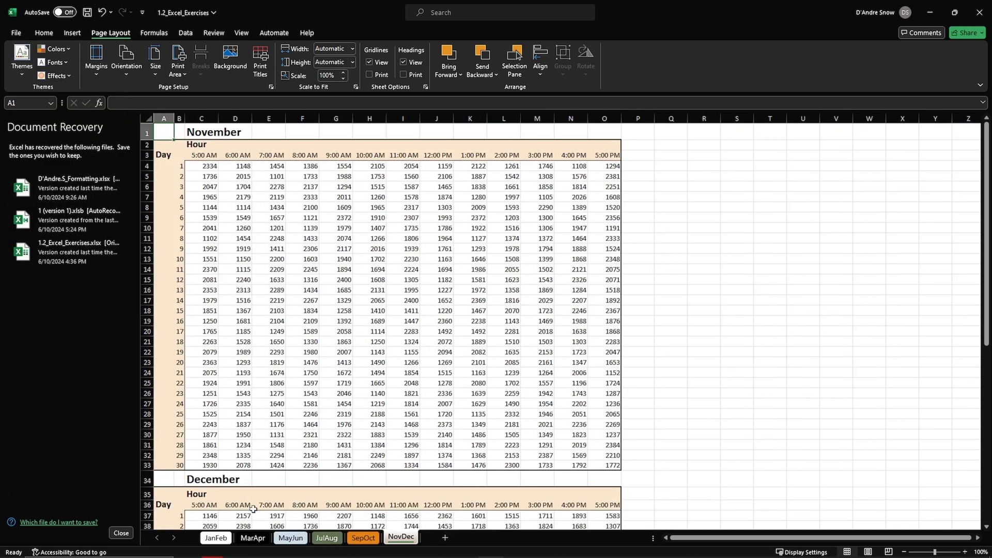
{"action": "left_click", "coordinate": [213, 539]}
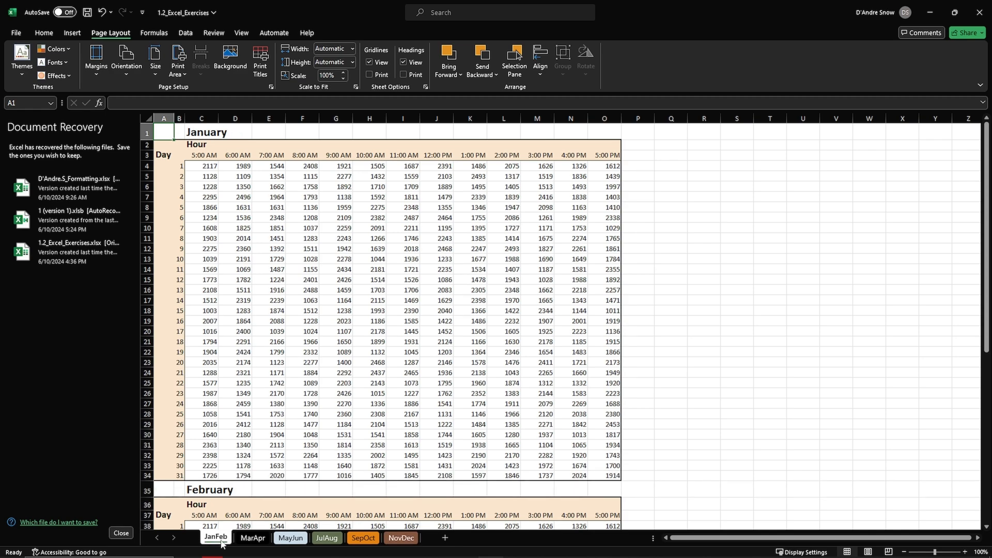
{"action": "left_click", "coordinate": [253, 538]}
{"action": "left_click", "coordinate": [290, 537]}
{"action": "left_click", "coordinate": [331, 539]}
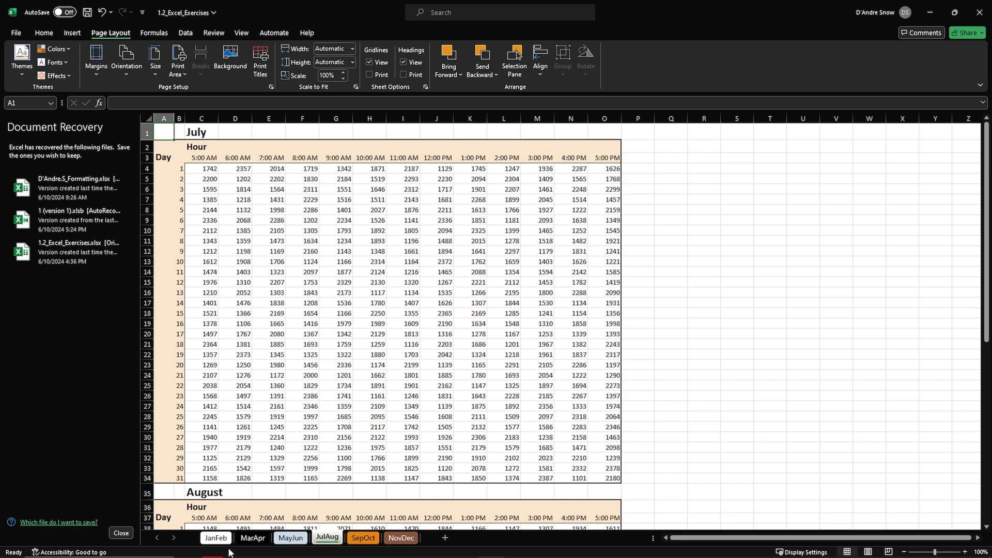
Rename the JanFeb worksheet to "Period 1" and the MarApr worksheet to "Period 2".
{"action": "left_click", "coordinate": [214, 538]}
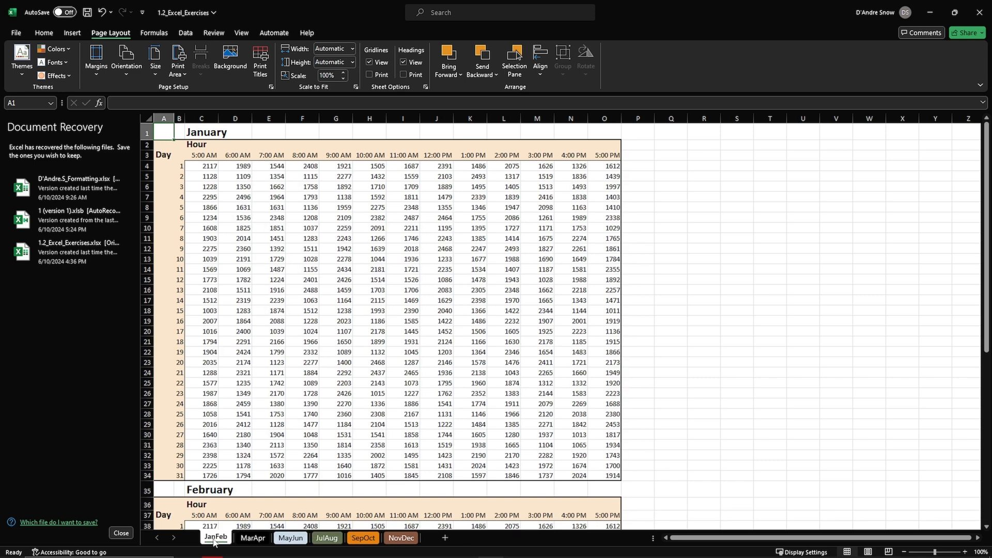
{"action": "right_click", "coordinate": [214, 539]}
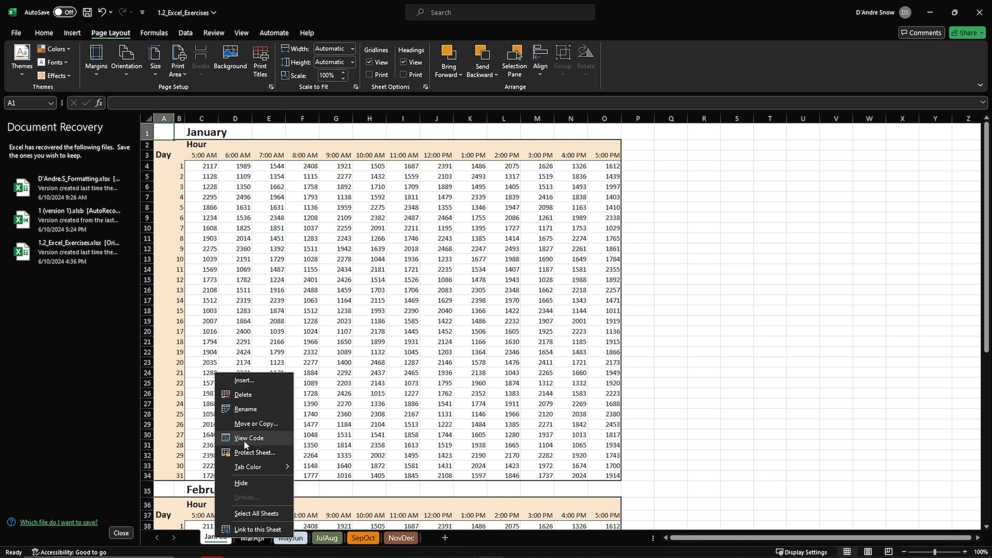
{"action": "left_click", "coordinate": [249, 413]}
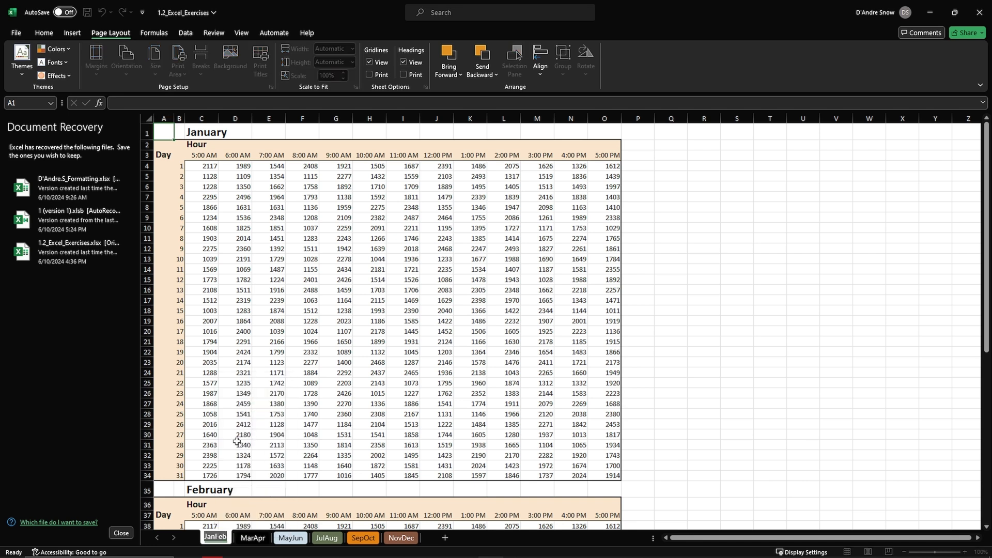
{"action": "type", "text": "Peri"}
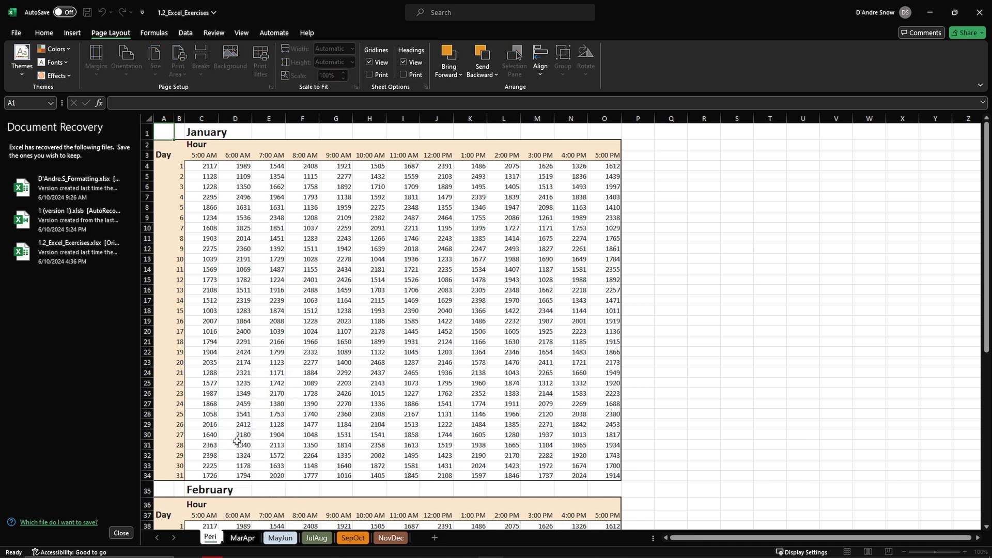
{"action": "type", "text": "od 1"}
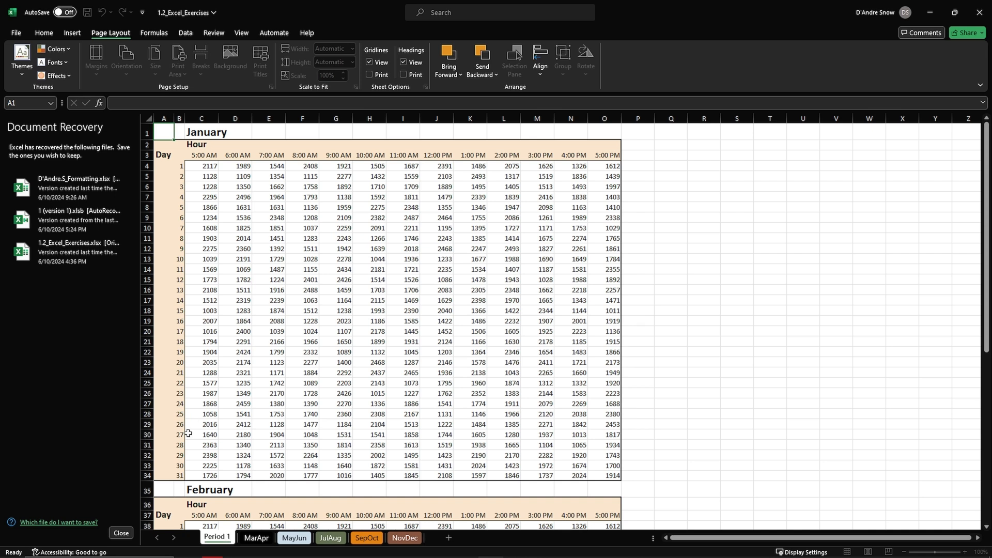
{"action": "left_click_drag", "start_coordinate": [226, 536], "coordinate": [192, 542]}
{"action": "left_click", "coordinate": [250, 542]}
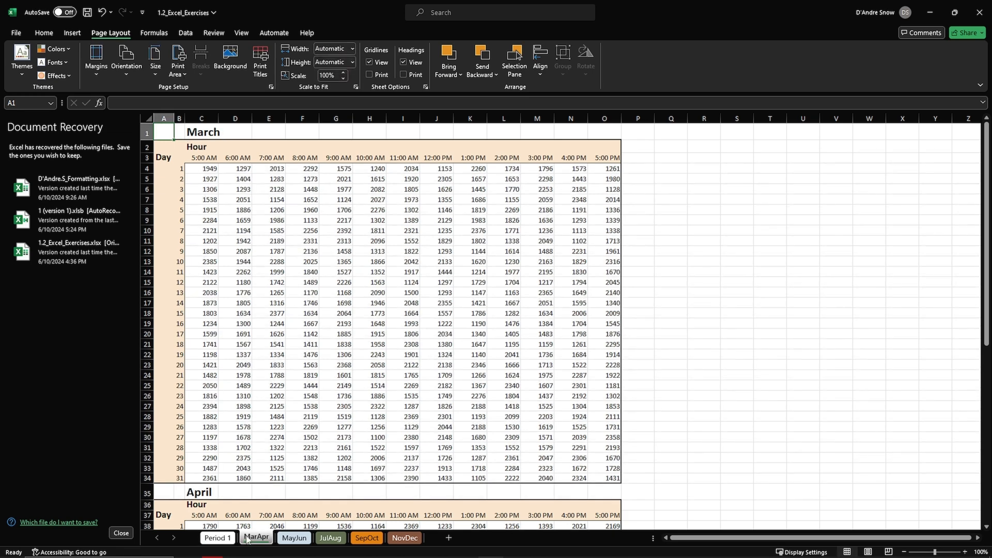
{"action": "double_click", "coordinate": [250, 539]}
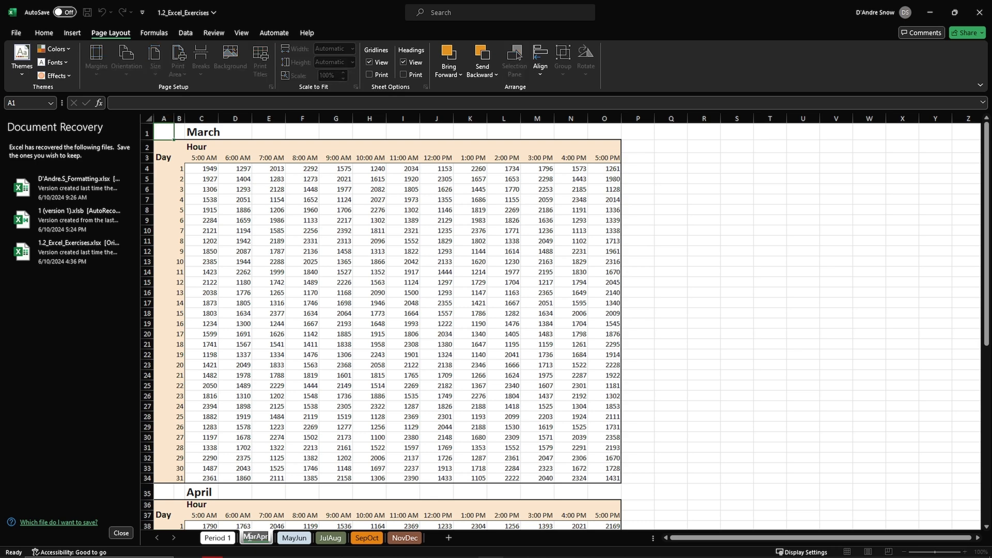
{"action": "type", "text": "Period 2"}
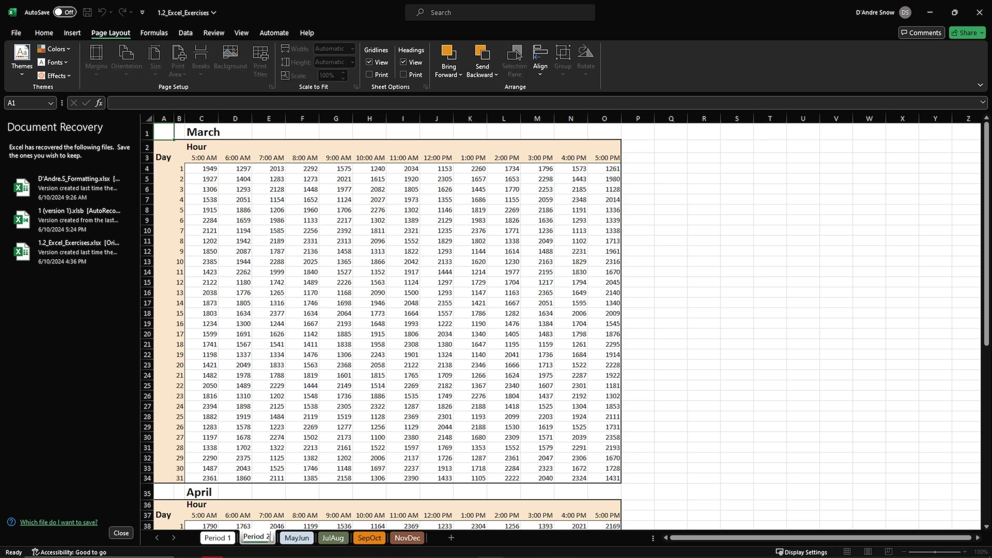
Rename the MayJun worksheet to "Period 3" and the JulAug worksheet to "Period 4".
{"action": "left_click", "coordinate": [297, 537]}
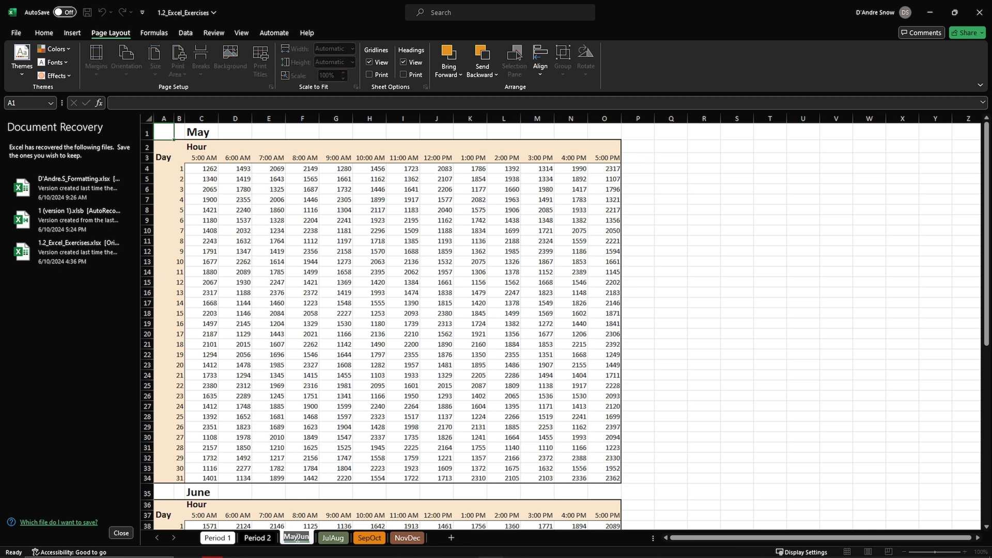
{"action": "type", "text": "Period 3"}
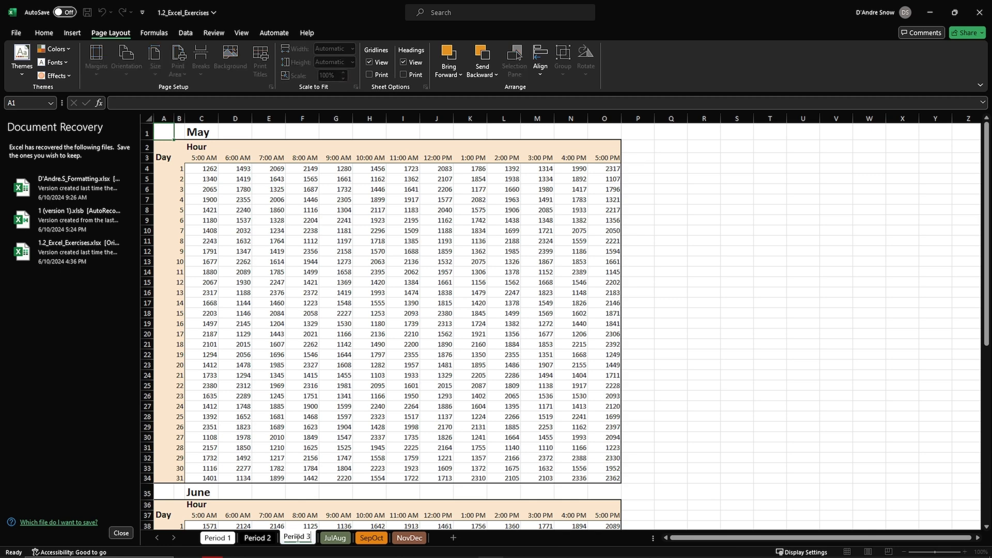
{"action": "double_click", "coordinate": [323, 540]}
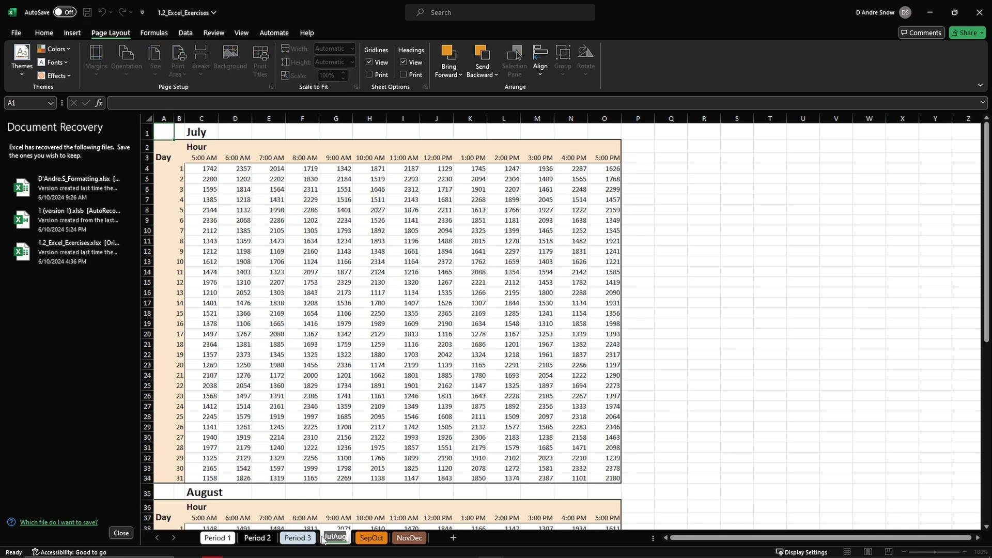
{"action": "type", "text": "Period 4"}
Rename the SepOct worksheet to "Period 5" and the NovDec worksheet to "Period 6".
{"action": "double_click", "coordinate": [376, 538]}
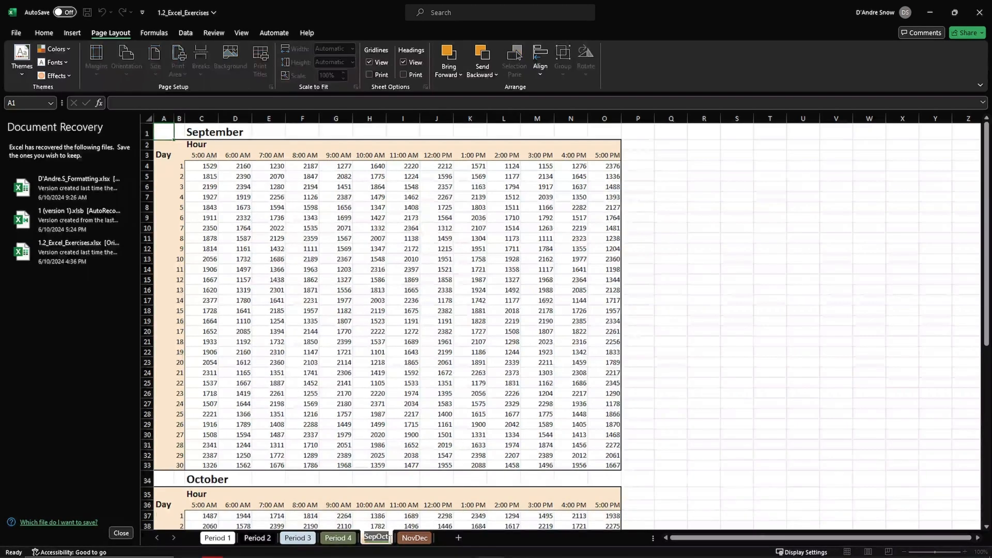
{"action": "type", "text": "Period 5"}
{"action": "double_click", "coordinate": [415, 538]}
{"action": "type", "text": "Period 6"}
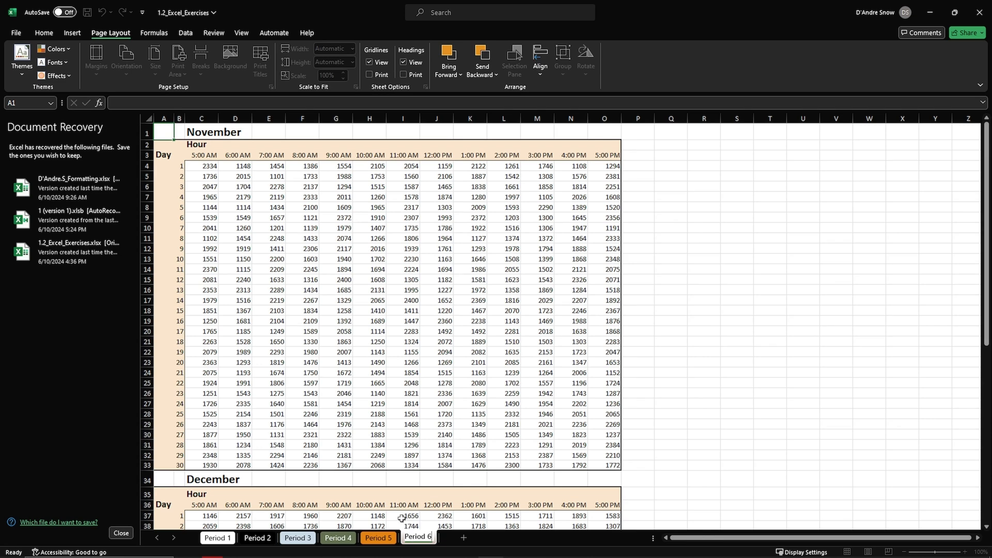
Consult ChatGPT's step 4 in Opera, return to Excel, and practice hiding and unhiding columns D to F on the Period 6 worksheet.
{"action": "key", "text": "alt+Tab"}
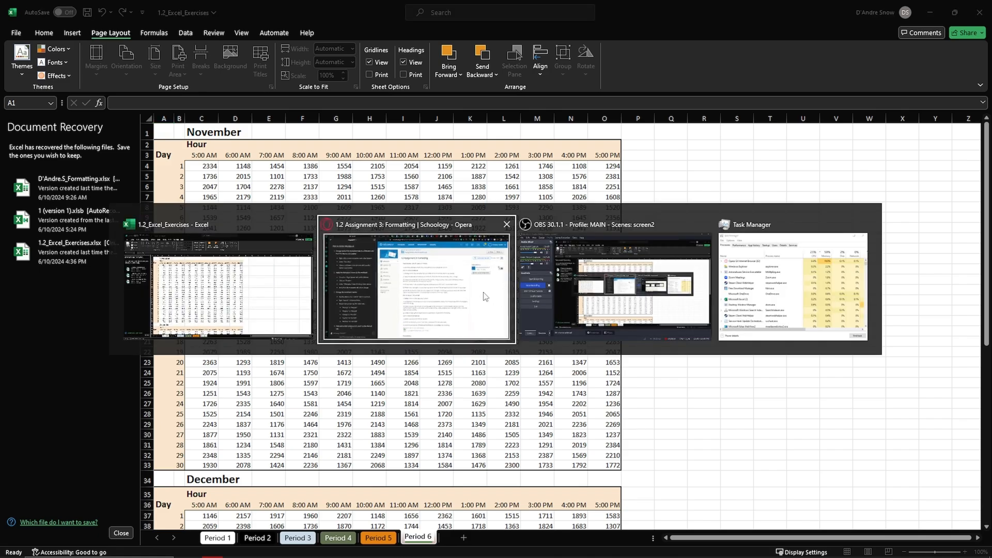
{"action": "scroll", "coordinate": [91, 348], "scroll_direction": "down", "scroll_amount": 4}
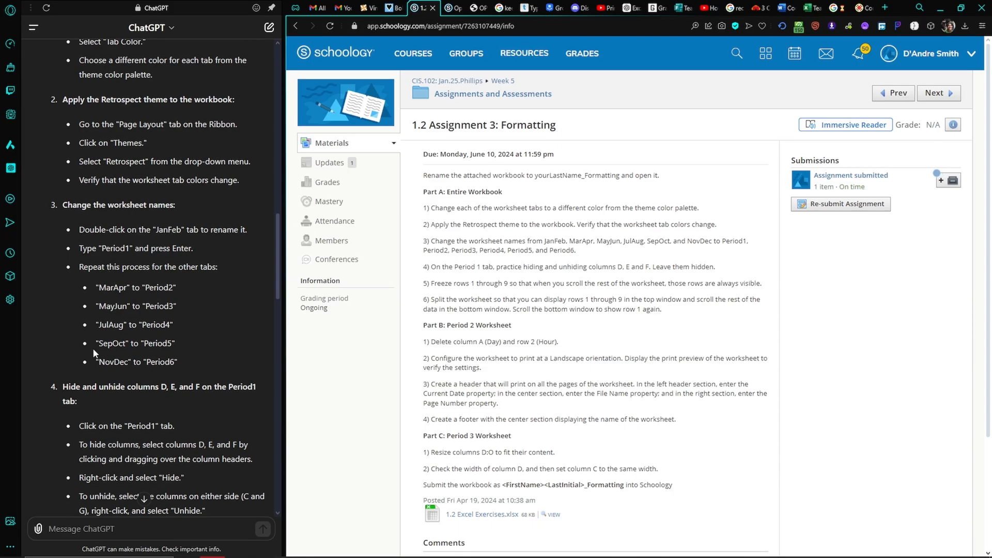
{"action": "scroll", "coordinate": [139, 334], "scroll_direction": "down", "scroll_amount": 2}
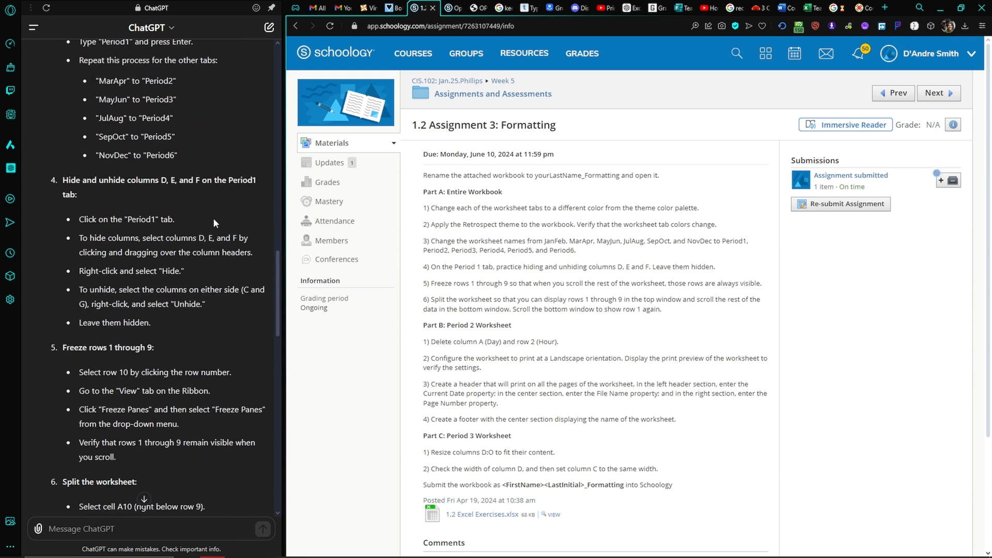
{"action": "key", "text": "alt+Tab"}
{"action": "left_click_drag", "start_coordinate": [243, 116], "coordinate": [295, 117]}
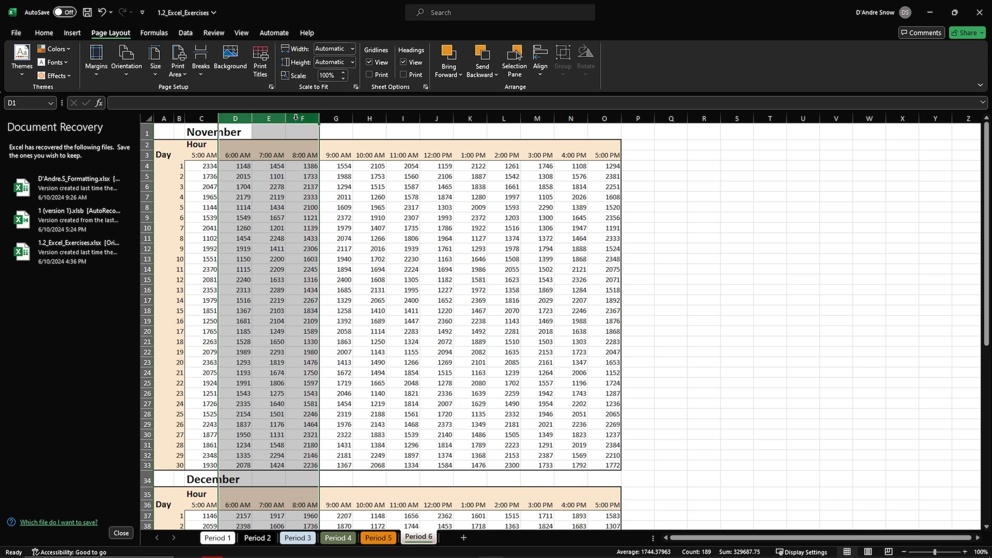
{"action": "right_click", "coordinate": [296, 118]}
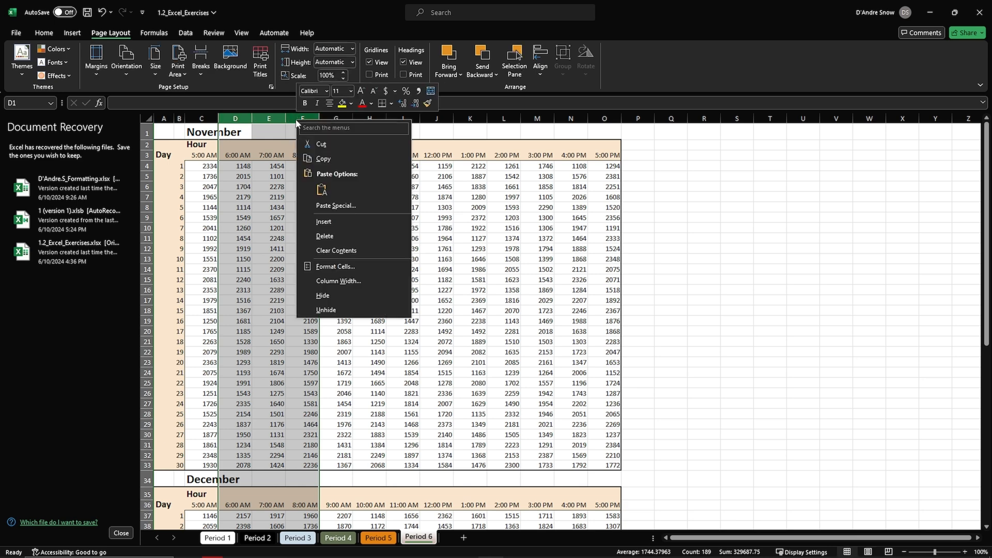
{"action": "left_click", "coordinate": [351, 295]}
{"action": "left_click_drag", "start_coordinate": [211, 115], "coordinate": [234, 115]}
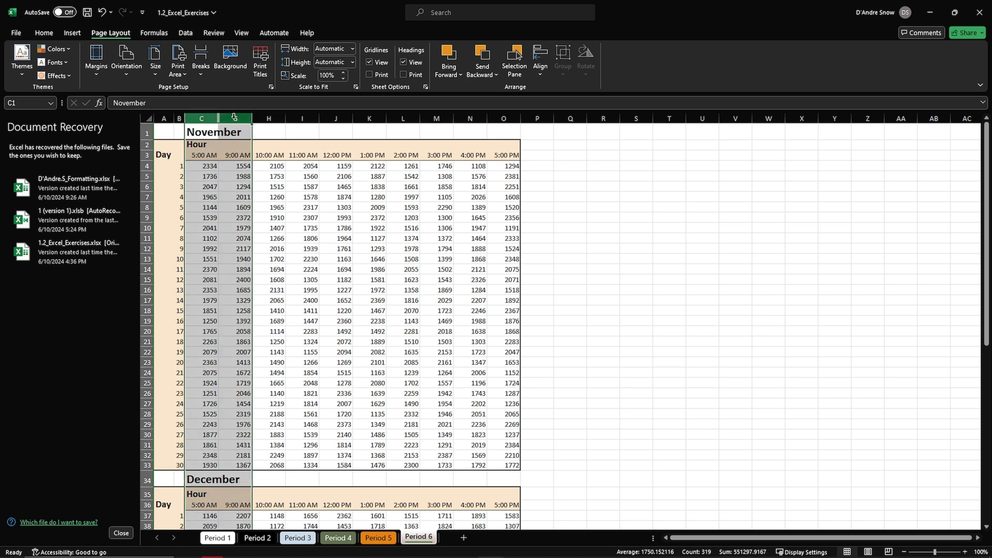
{"action": "right_click", "coordinate": [234, 117]}
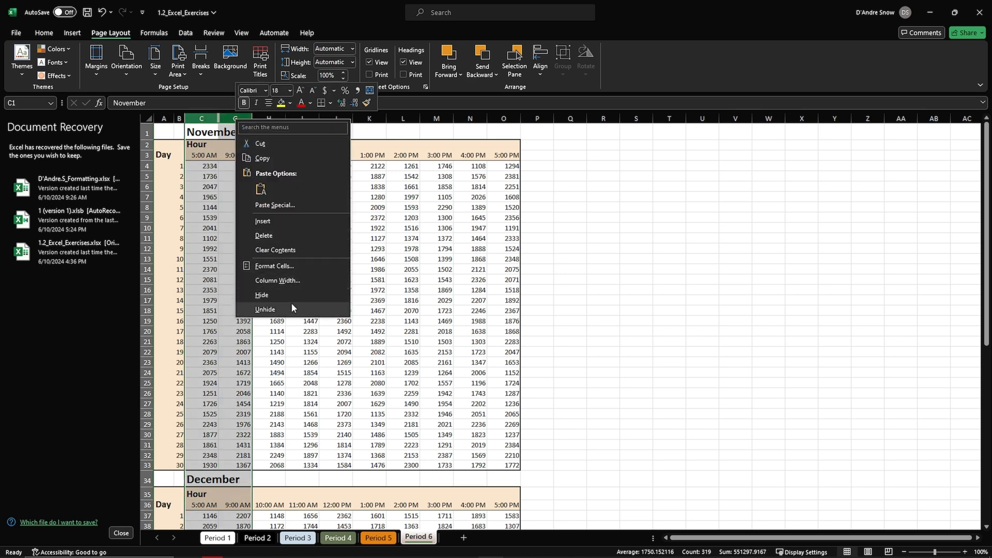
{"action": "left_click", "coordinate": [265, 309]}
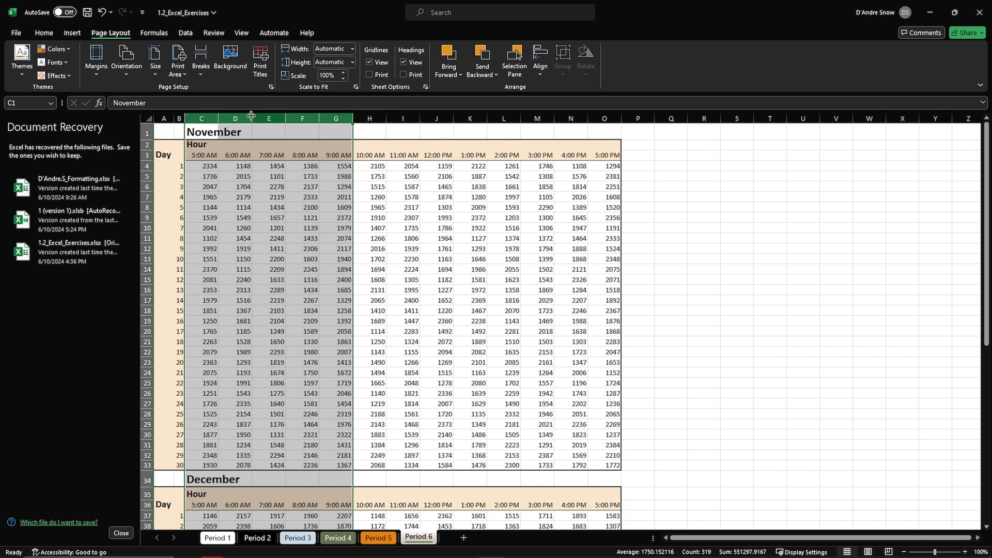
Hide columns D through F on the Period 6 worksheet and leave them hidden.
{"action": "left_click", "coordinate": [369, 119]}
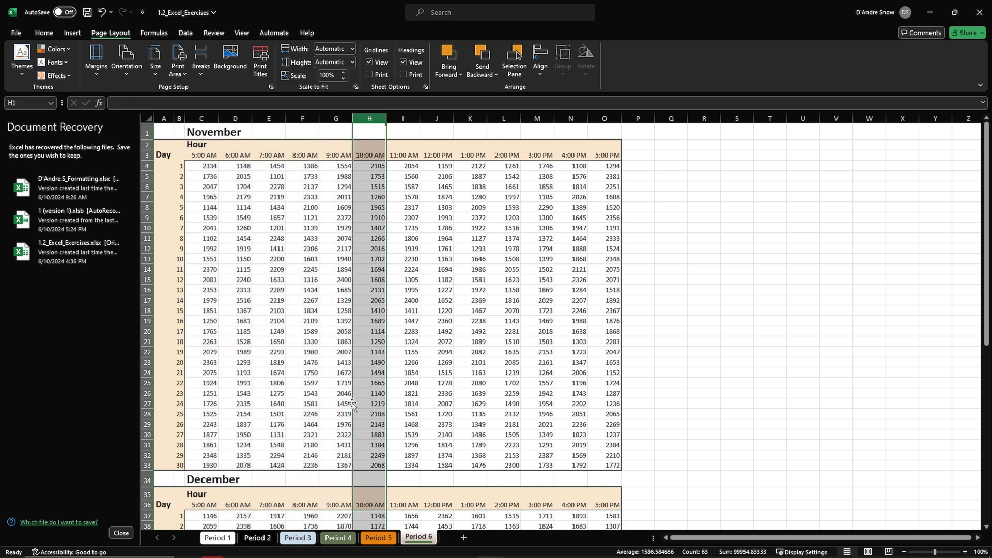
{"action": "scroll", "coordinate": [346, 421], "scroll_direction": "down", "scroll_amount": 20}
{"action": "scroll", "coordinate": [345, 421], "scroll_direction": "up", "scroll_amount": 20}
{"action": "left_click", "coordinate": [345, 119]}
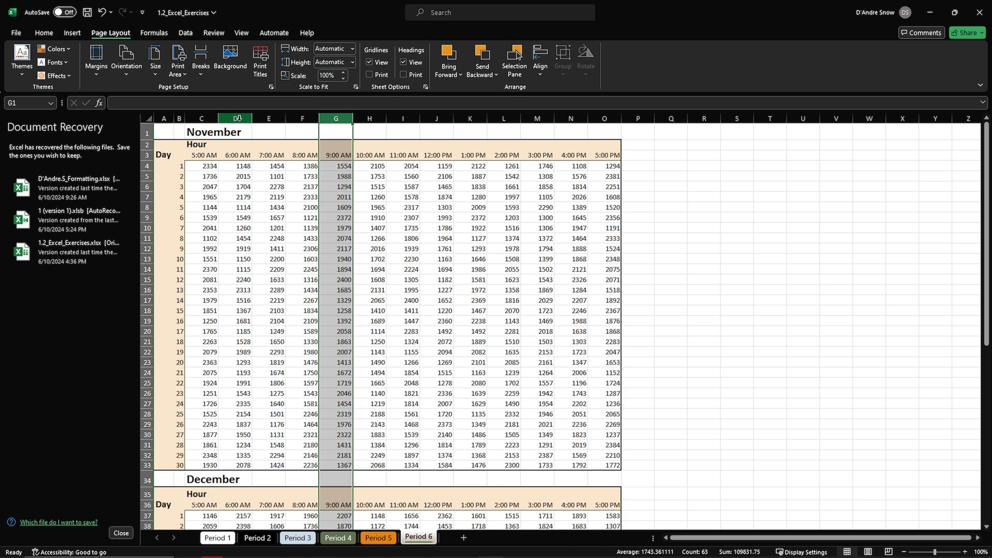
{"action": "left_click_drag", "start_coordinate": [235, 119], "coordinate": [293, 121]}
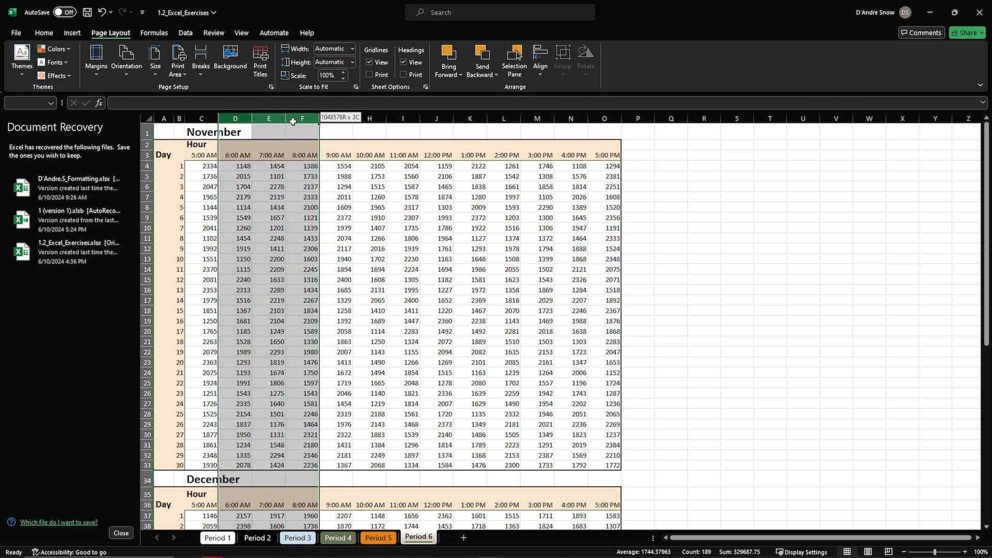
{"action": "right_click", "coordinate": [294, 123]}
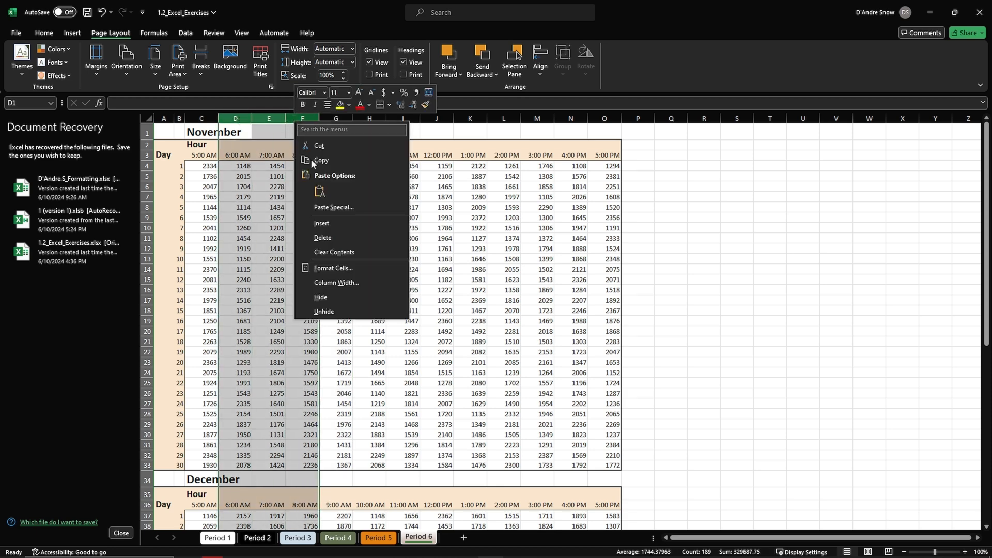
{"action": "left_click", "coordinate": [337, 292]}
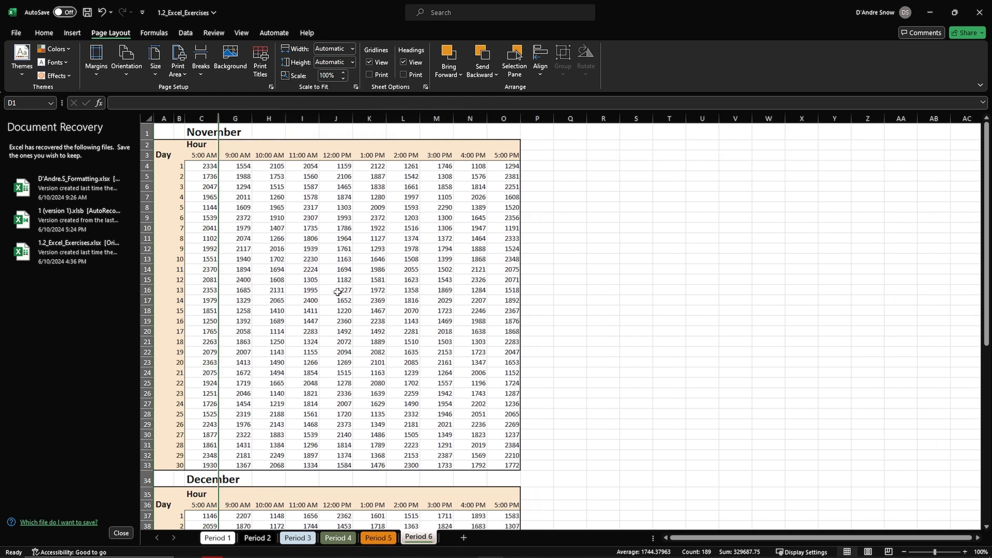
Switch to Opera and read ChatGPT's step 5 instructions for freezing rows 1 through 9.
{"action": "key", "text": "alt+Tab"}
{"action": "left_click", "coordinate": [357, 260]}
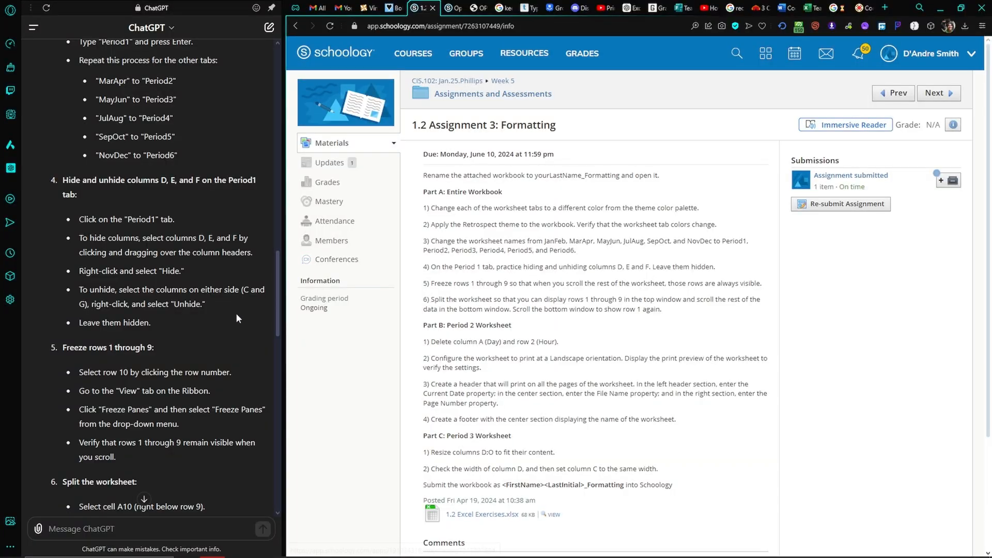
{"action": "scroll", "coordinate": [201, 339], "scroll_direction": "down", "scroll_amount": 2}
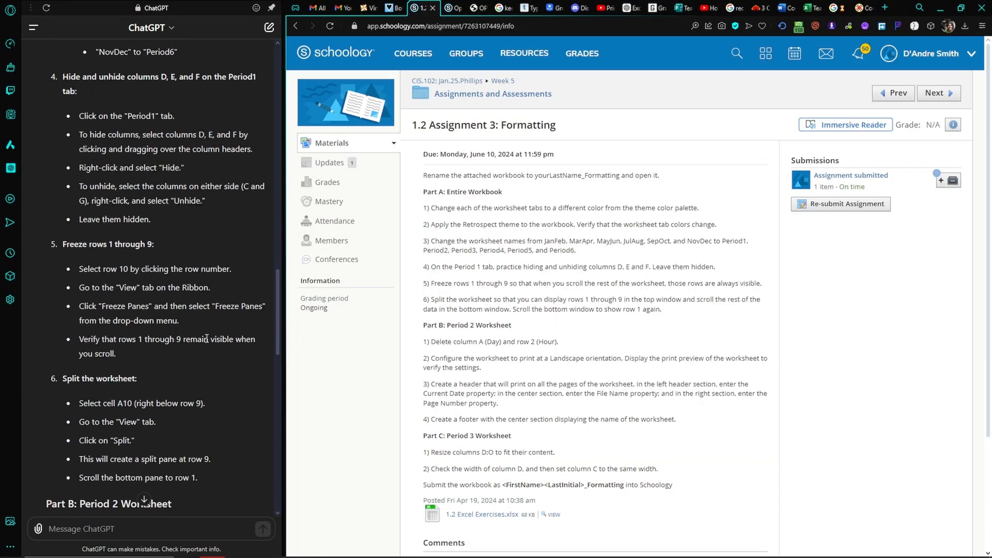
{"action": "key", "text": "alt+Tab"}
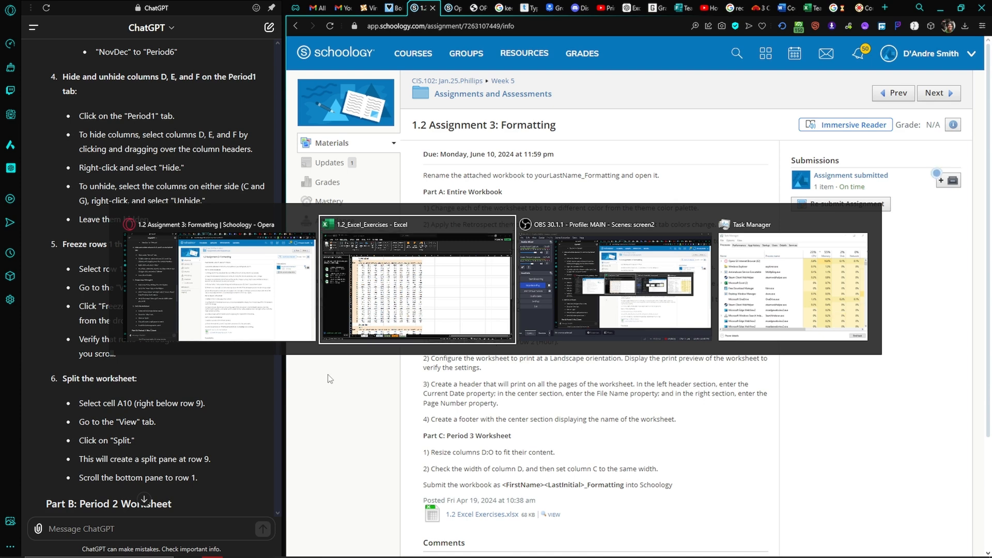
{"action": "key", "text": "Escape"}
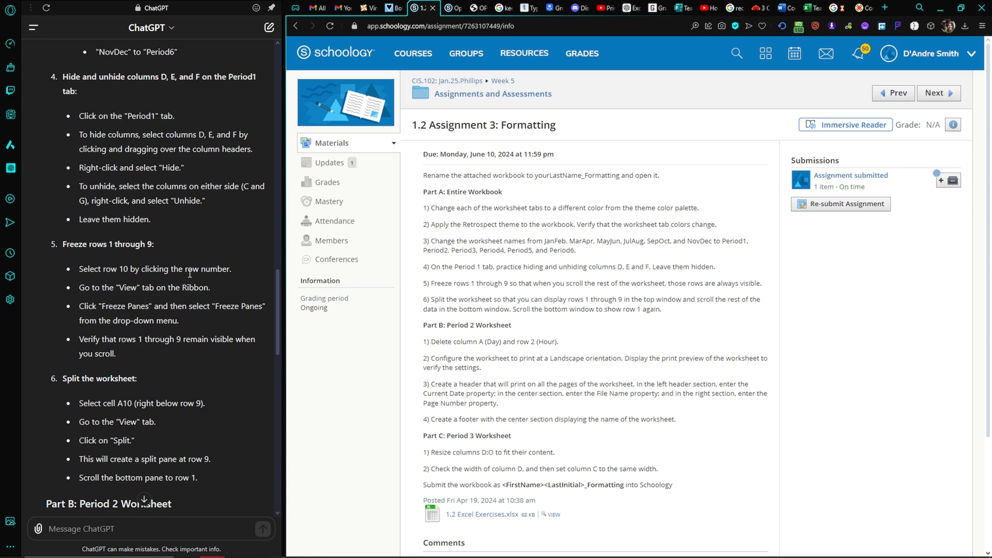
{"action": "left_click_drag", "start_coordinate": [103, 269], "coordinate": [260, 346]}
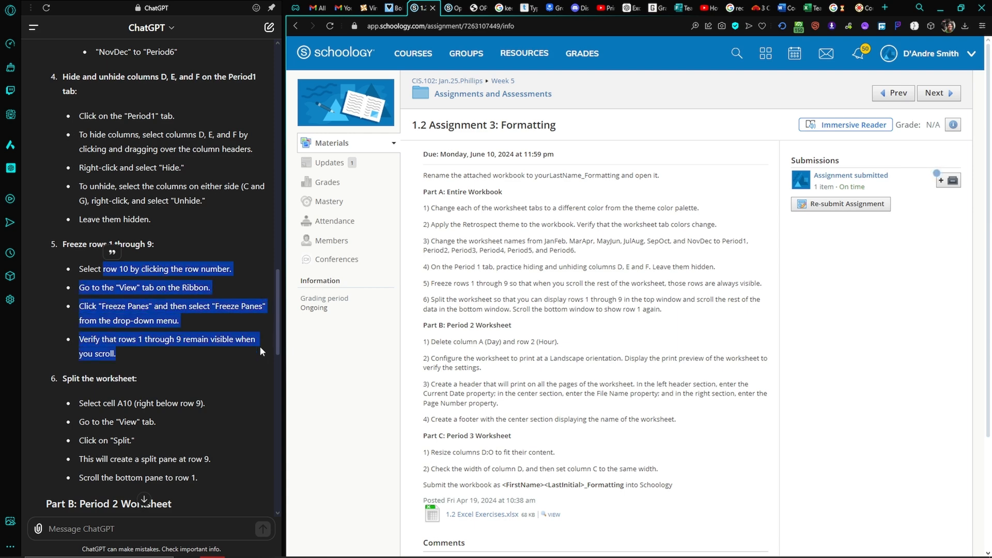
Switch to Excel, freeze rows 1 through 9 on the Period 6 worksheet, and scroll through the data to check them.
{"action": "key", "text": "alt+Tab"}
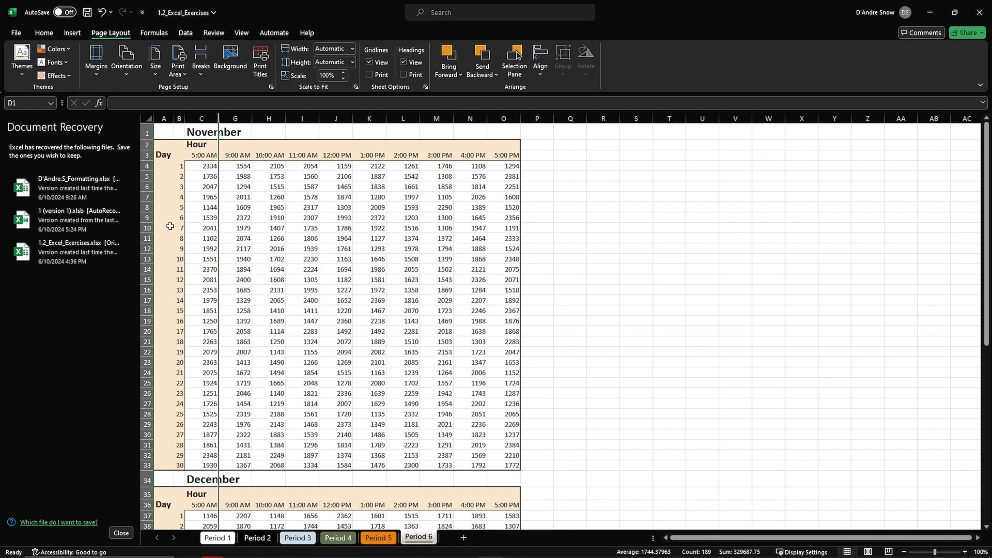
{"action": "left_click", "coordinate": [148, 228]}
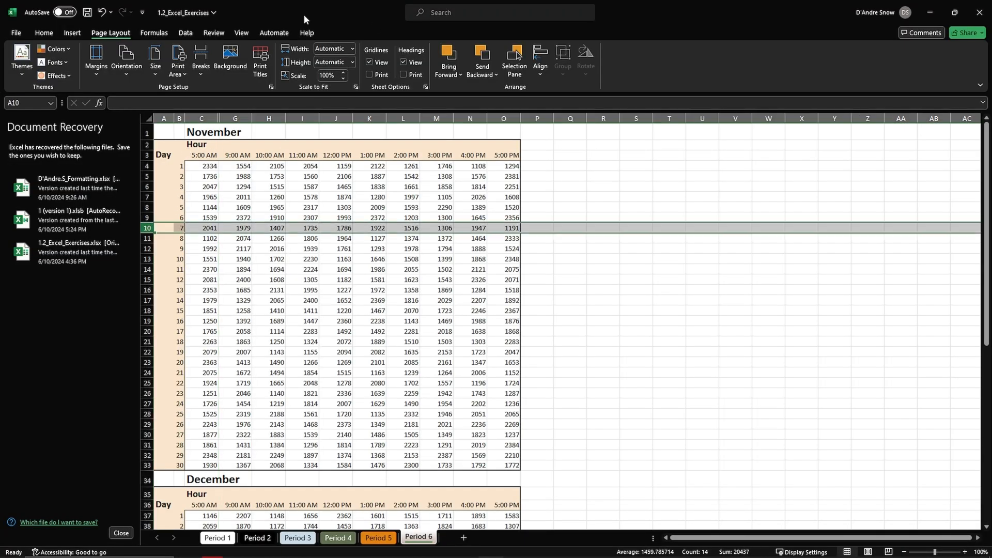
{"action": "left_click", "coordinate": [242, 32]}
{"action": "left_click", "coordinate": [536, 62]}
{"action": "left_click", "coordinate": [546, 96]}
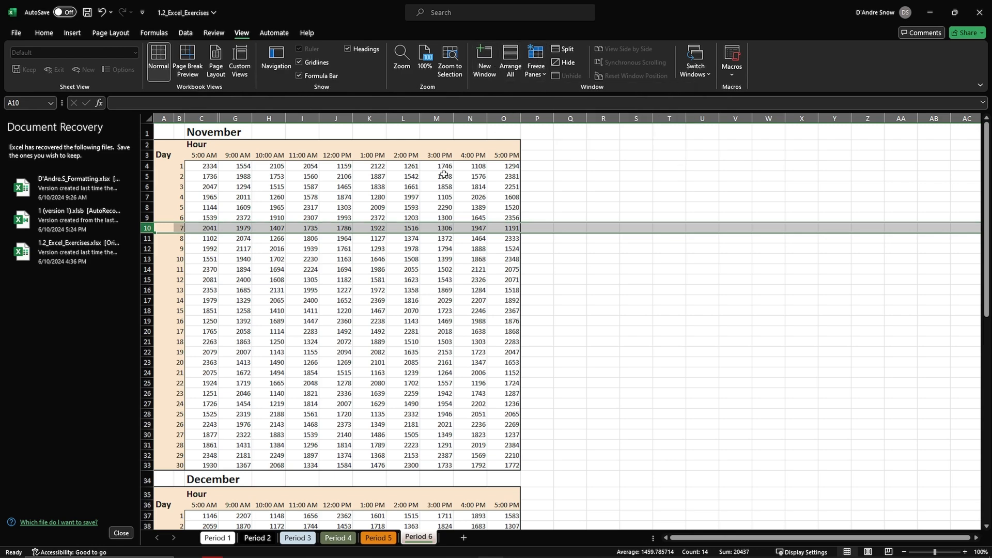
{"action": "scroll", "coordinate": [362, 318], "scroll_direction": "down", "scroll_amount": 8}
{"action": "scroll", "coordinate": [364, 320], "scroll_direction": "up", "scroll_amount": 8}
{"action": "scroll", "coordinate": [360, 313], "scroll_direction": "down", "scroll_amount": 10}
{"action": "scroll", "coordinate": [357, 309], "scroll_direction": "up", "scroll_amount": 10}
Split the Period 6 worksheet above row 10 and scroll the lower pane to show row 1 again.
{"action": "left_click", "coordinate": [148, 218]}
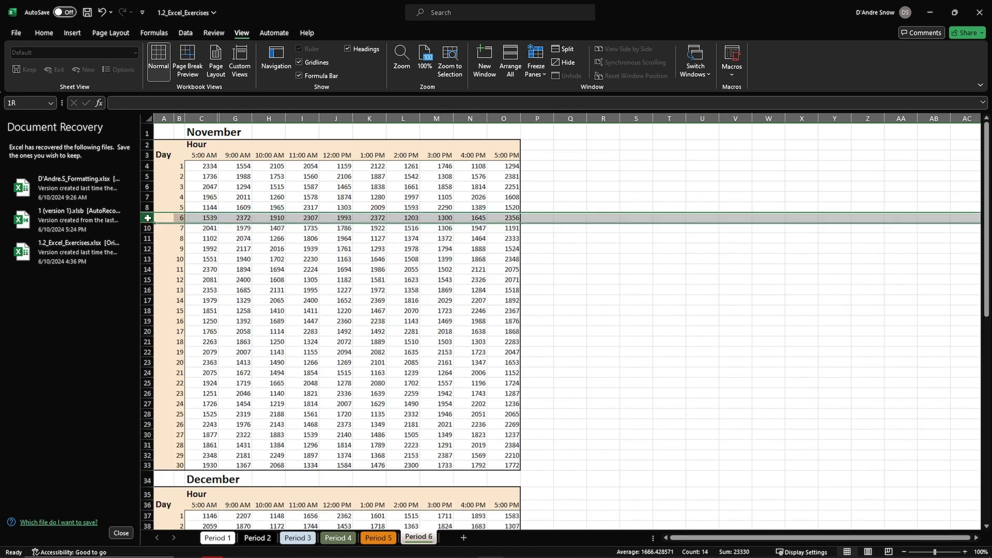
{"action": "left_click", "coordinate": [147, 228]}
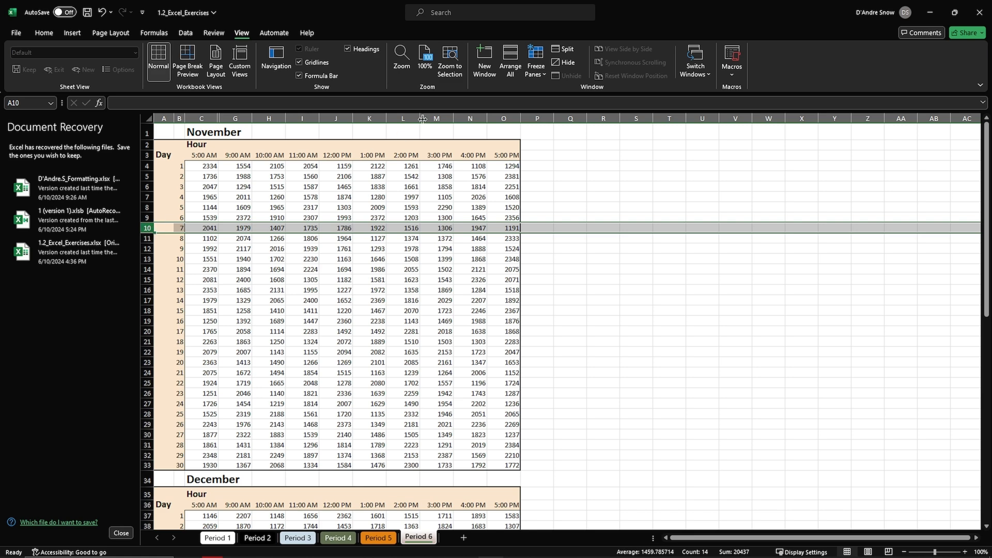
{"action": "left_click", "coordinate": [562, 49]}
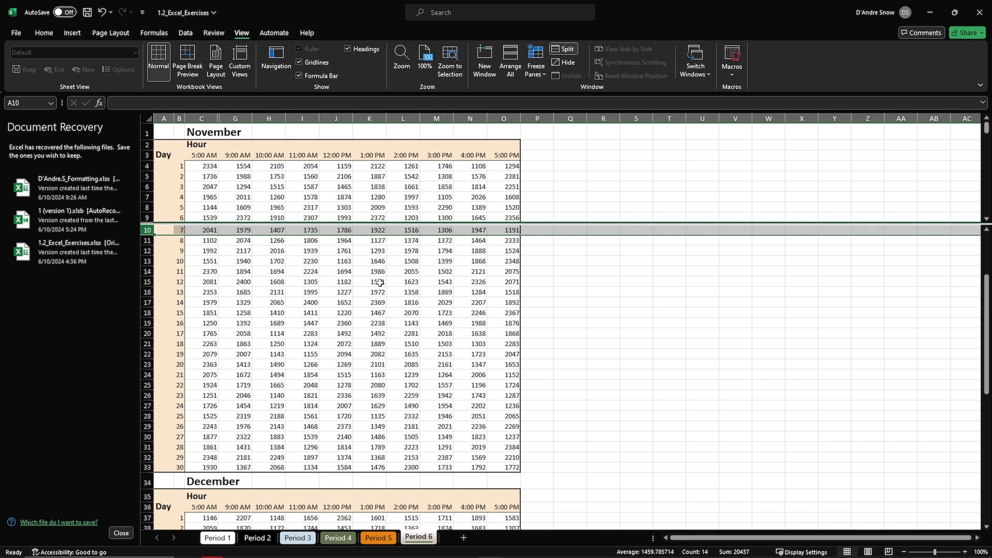
{"action": "scroll", "coordinate": [377, 286], "scroll_direction": "up", "scroll_amount": 3}
{"action": "scroll", "coordinate": [377, 286], "scroll_direction": "down", "scroll_amount": 1}
{"action": "scroll", "coordinate": [377, 285], "scroll_direction": "up", "scroll_amount": 1}
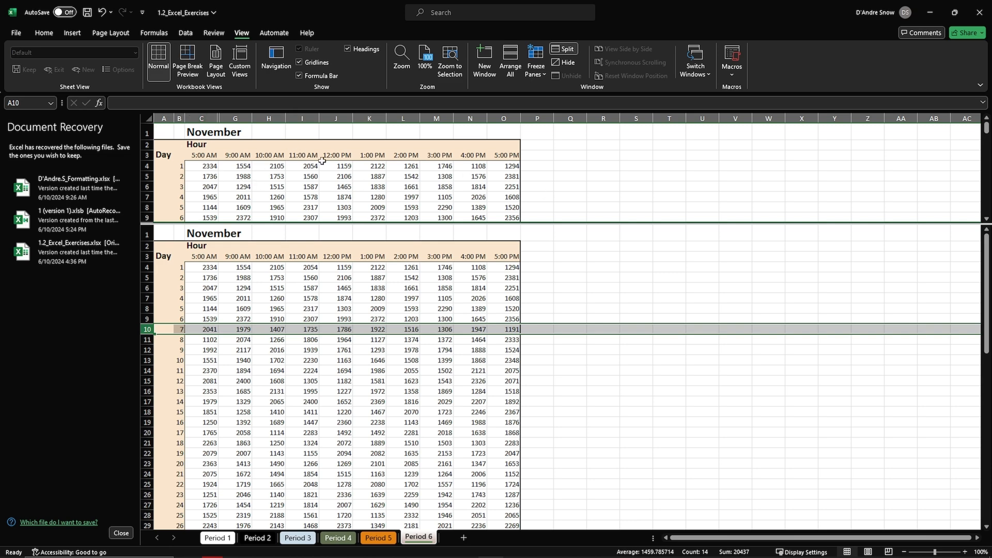
{"action": "scroll", "coordinate": [274, 188], "scroll_direction": "down", "scroll_amount": 2}
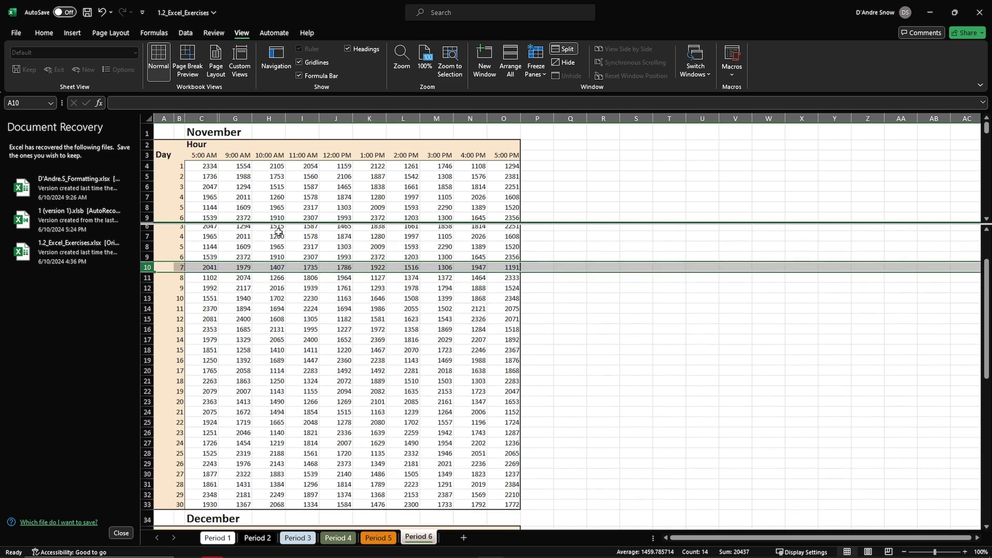
{"action": "scroll", "coordinate": [279, 233], "scroll_direction": "up", "scroll_amount": 2}
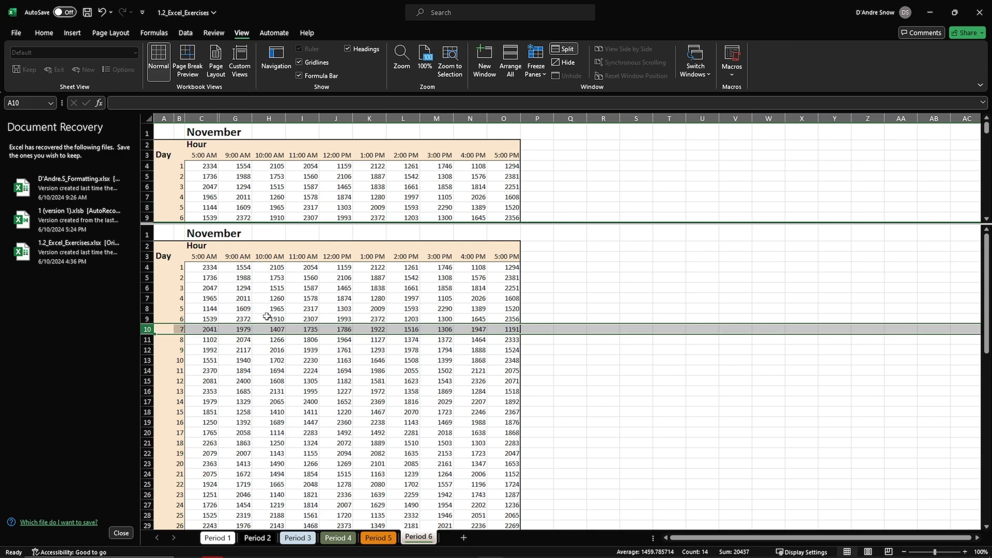
{"action": "scroll", "coordinate": [267, 318], "scroll_direction": "down", "scroll_amount": 17}
{"action": "scroll", "coordinate": [267, 319], "scroll_direction": "up", "scroll_amount": 17}
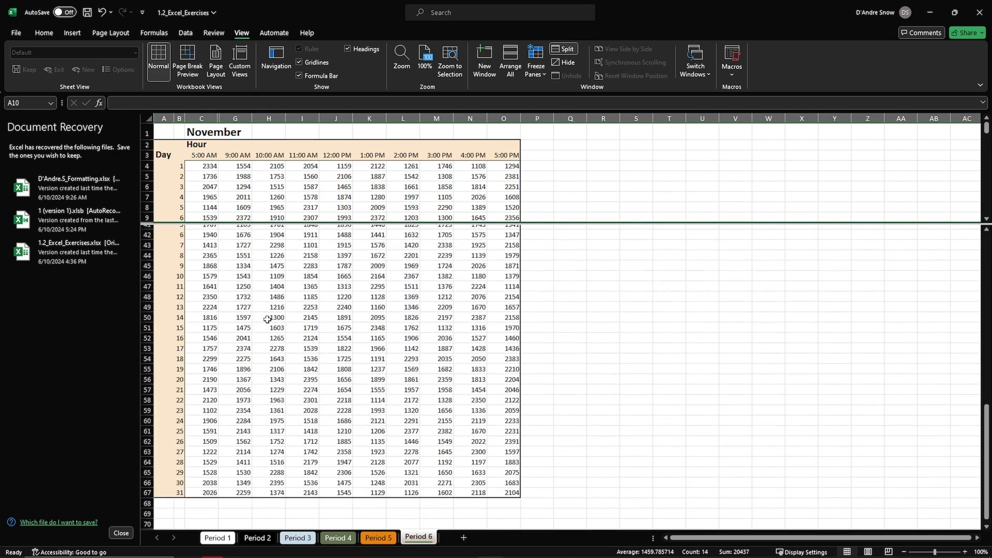
{"action": "scroll", "coordinate": [269, 321], "scroll_direction": "down", "scroll_amount": 20}
{"action": "scroll", "coordinate": [271, 321], "scroll_direction": "up", "scroll_amount": 20}
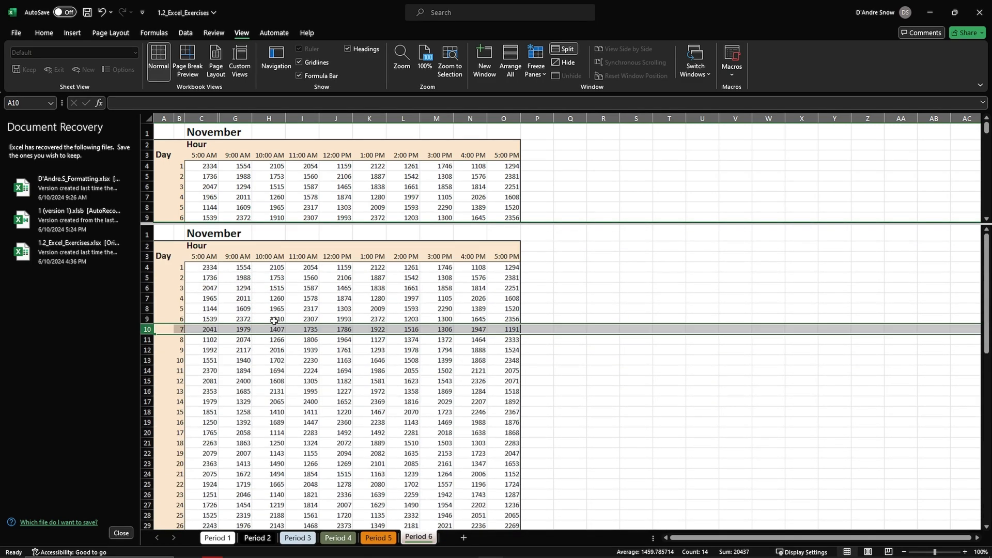
Open the Period 2 worksheet, read ChatGPT's Part B instructions in Opera, and return to Excel.
{"action": "left_click", "coordinate": [261, 538]}
{"action": "key", "text": "alt+Tab"}
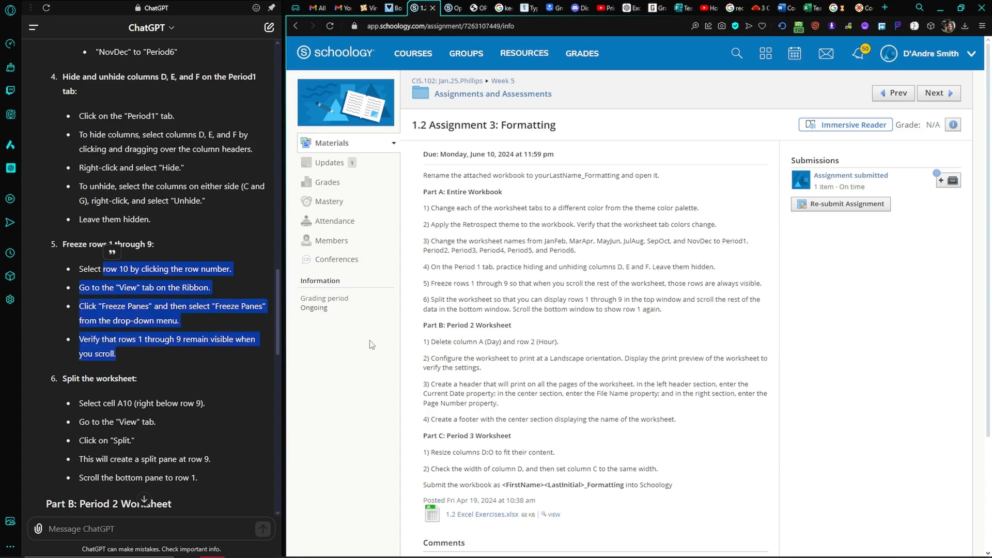
{"action": "scroll", "coordinate": [210, 424], "scroll_direction": "down", "scroll_amount": 2}
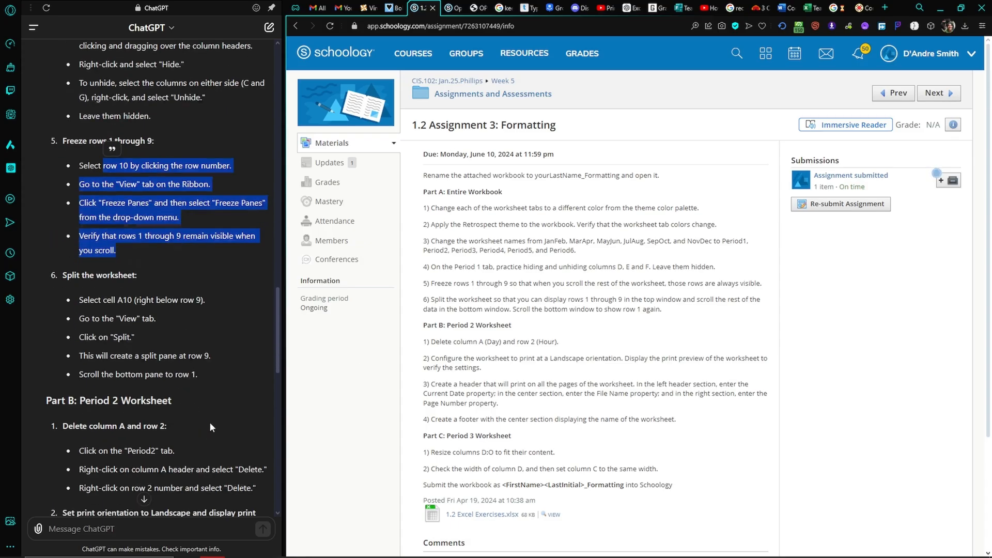
{"action": "scroll", "coordinate": [196, 397], "scroll_direction": "down", "scroll_amount": 6}
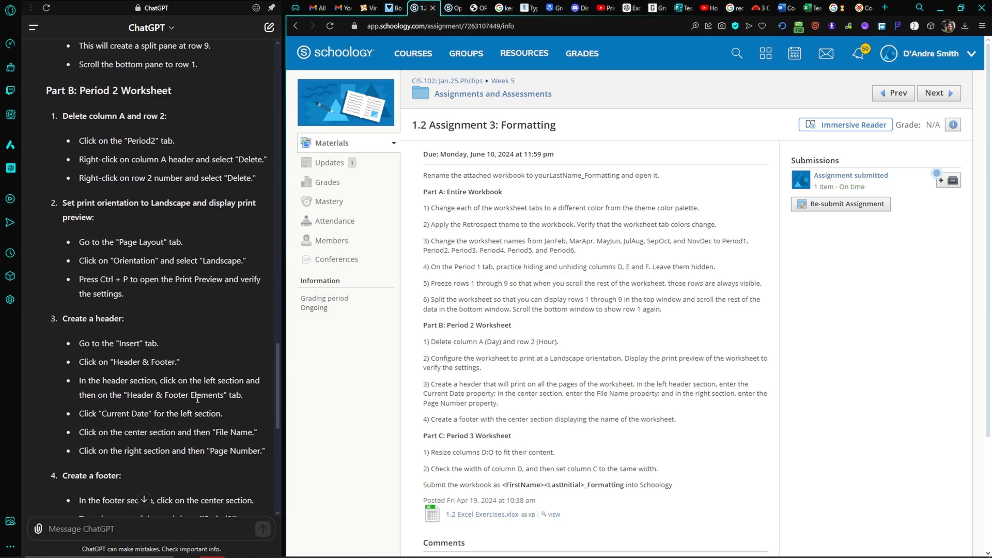
{"action": "key", "text": "alt+Tab"}
{"action": "left_click", "coordinate": [347, 344]}
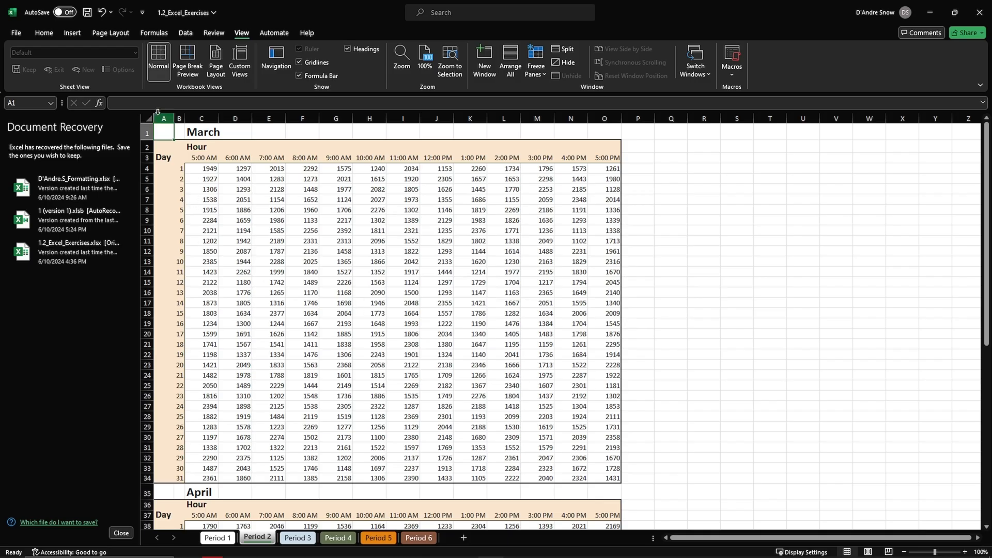
Delete column A (Day) and row 2 (Hour) from the Period 2 worksheet.
{"action": "left_click", "coordinate": [165, 122]}
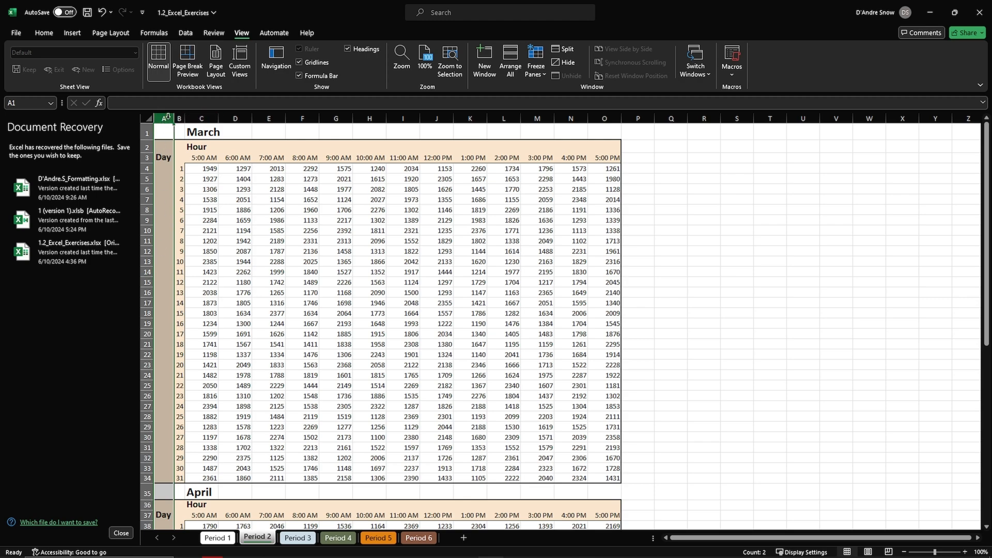
{"action": "scroll", "coordinate": [176, 170], "scroll_direction": "down", "scroll_amount": 4}
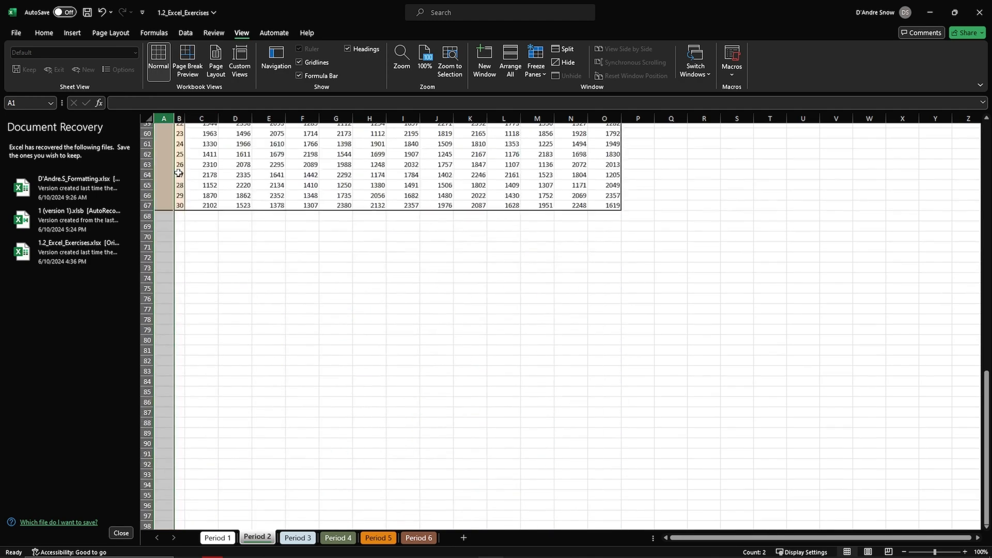
{"action": "scroll", "coordinate": [176, 170], "scroll_direction": "up", "scroll_amount": 4}
{"action": "right_click", "coordinate": [166, 120]}
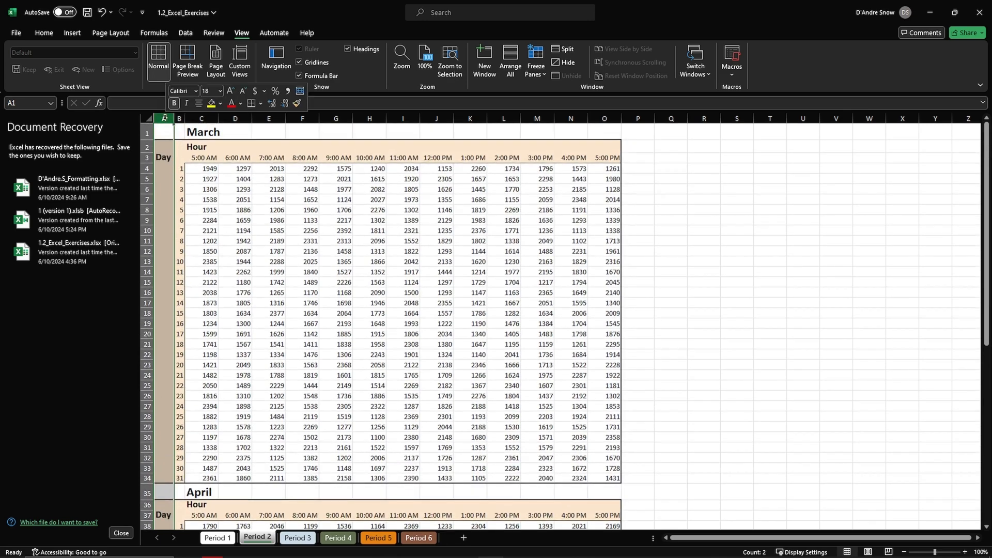
{"action": "left_click", "coordinate": [205, 237]}
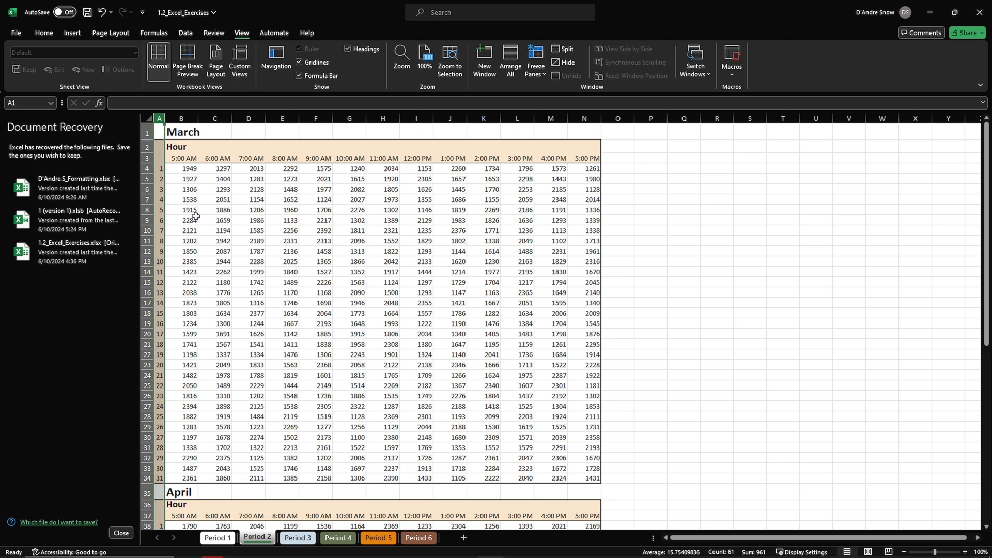
{"action": "left_click", "coordinate": [148, 147]}
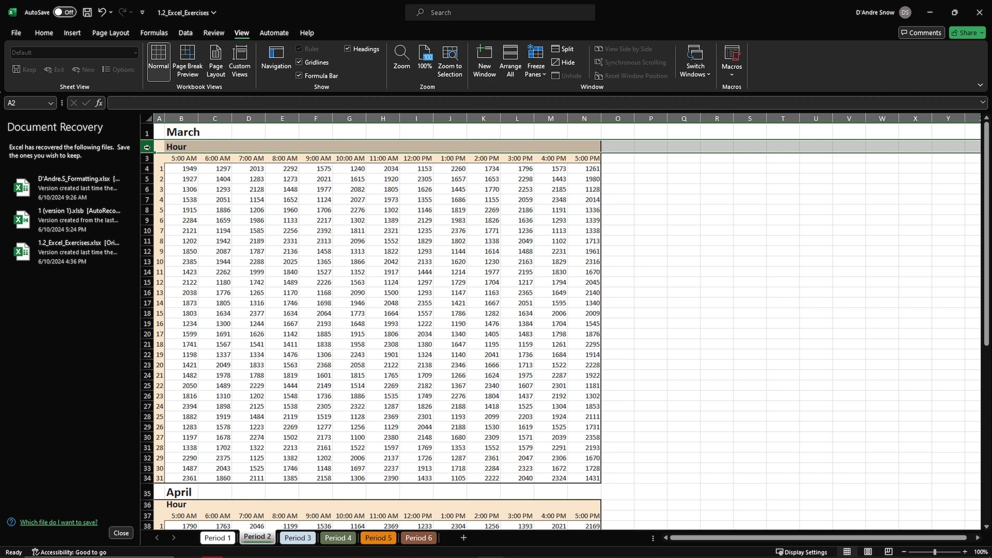
{"action": "right_click", "coordinate": [147, 147]}
{"action": "left_click", "coordinate": [218, 267]}
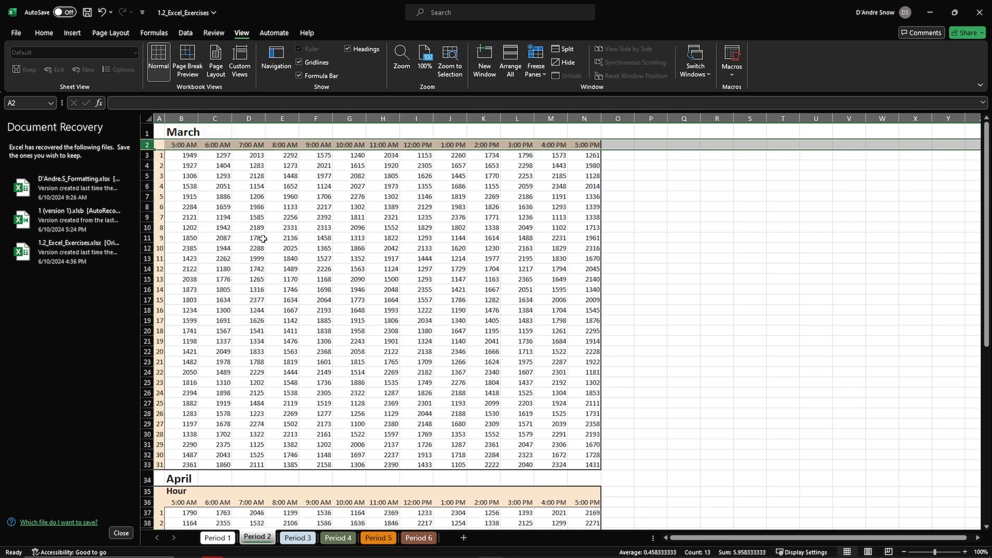
Consult ChatGPT's print orientation step in Opera, return to Excel, and set the Period 2 worksheet to Landscape.
{"action": "key", "text": "alt+Tab"}
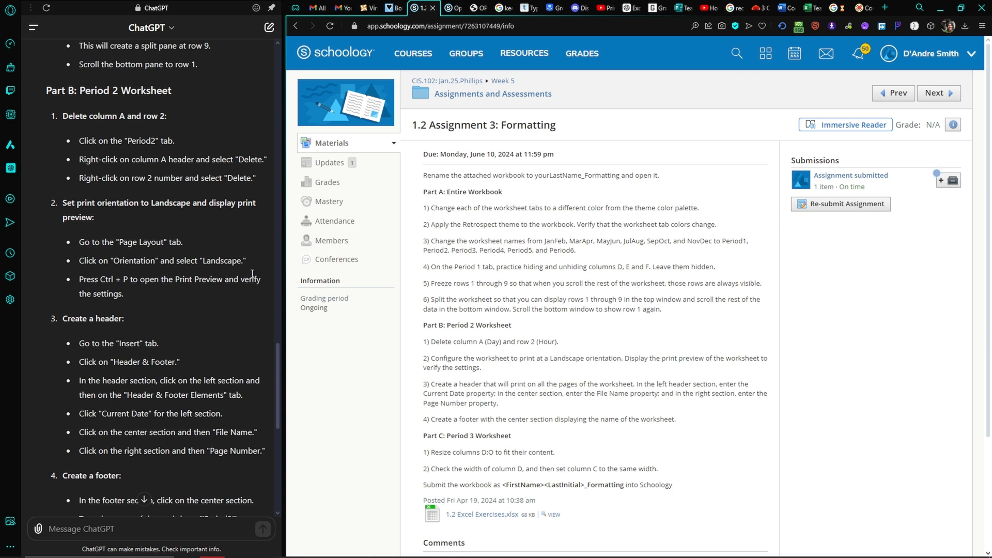
{"action": "key", "text": "alt+Tab"}
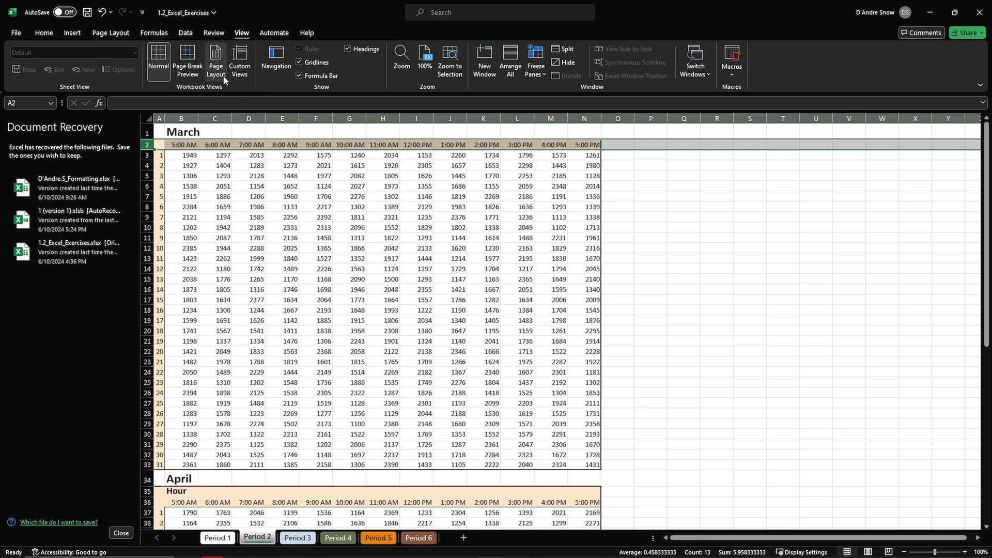
{"action": "left_click", "coordinate": [126, 35]}
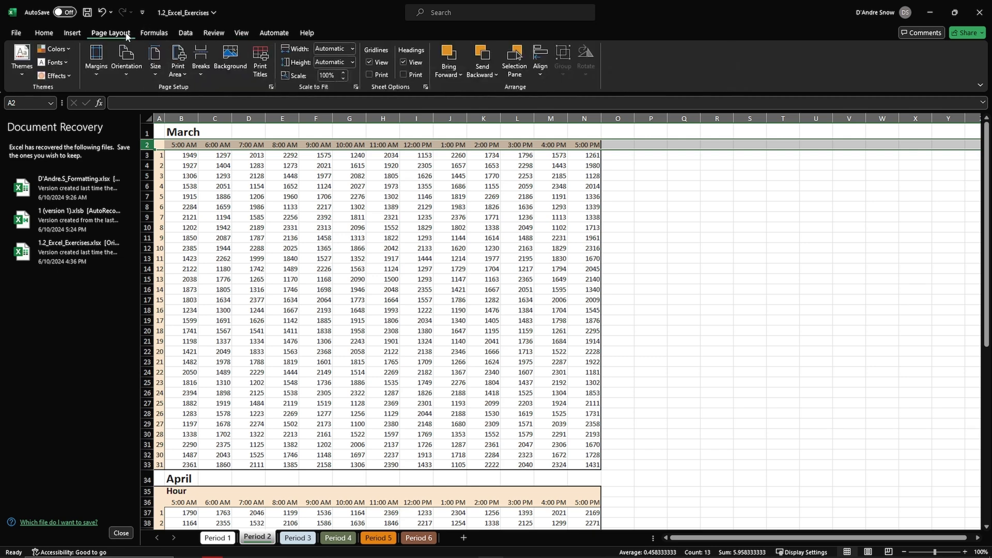
{"action": "left_click", "coordinate": [120, 72]}
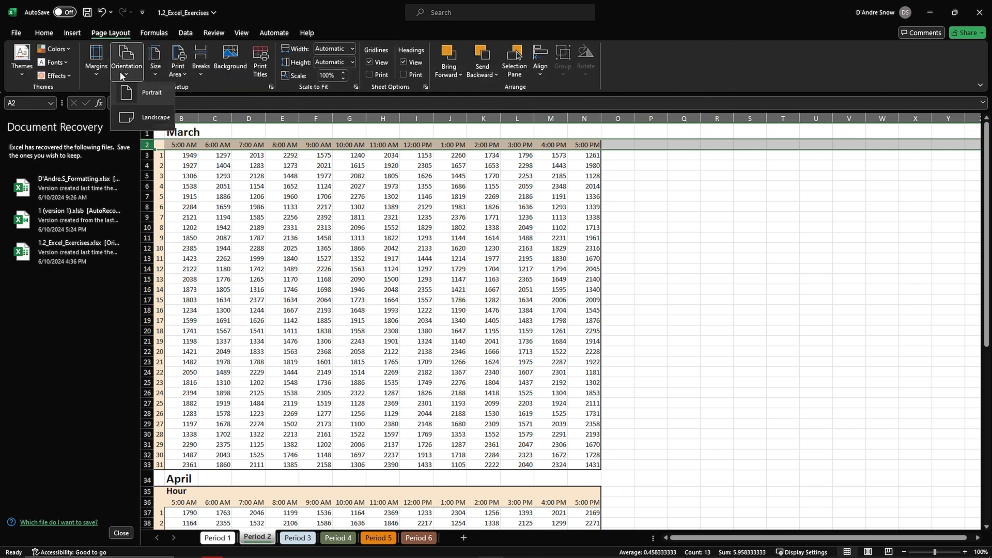
{"action": "left_click", "coordinate": [137, 119]}
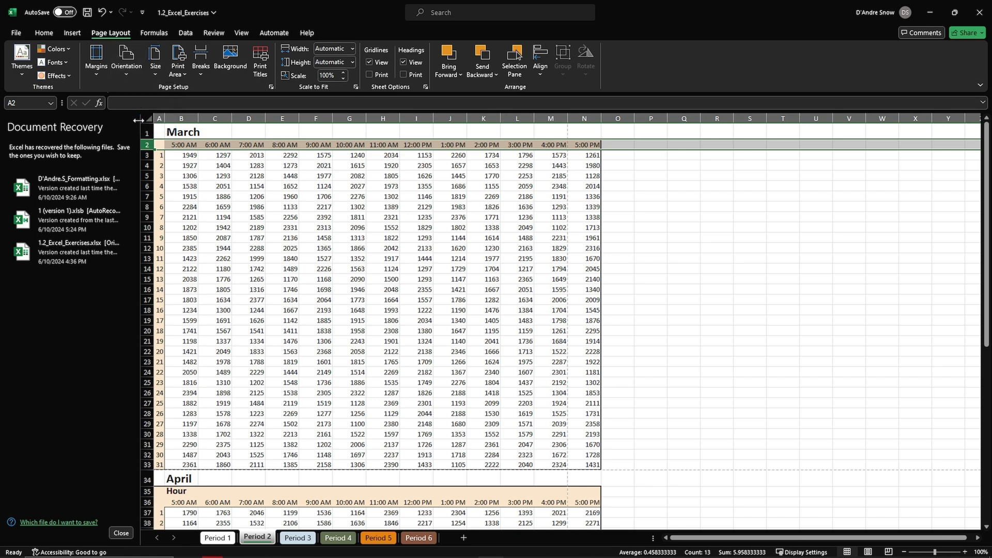
Display the Period 2 print preview, compare Portrait with Landscape orientation, and return to the worksheet with Landscape selected.
{"action": "left_click", "coordinate": [18, 34]}
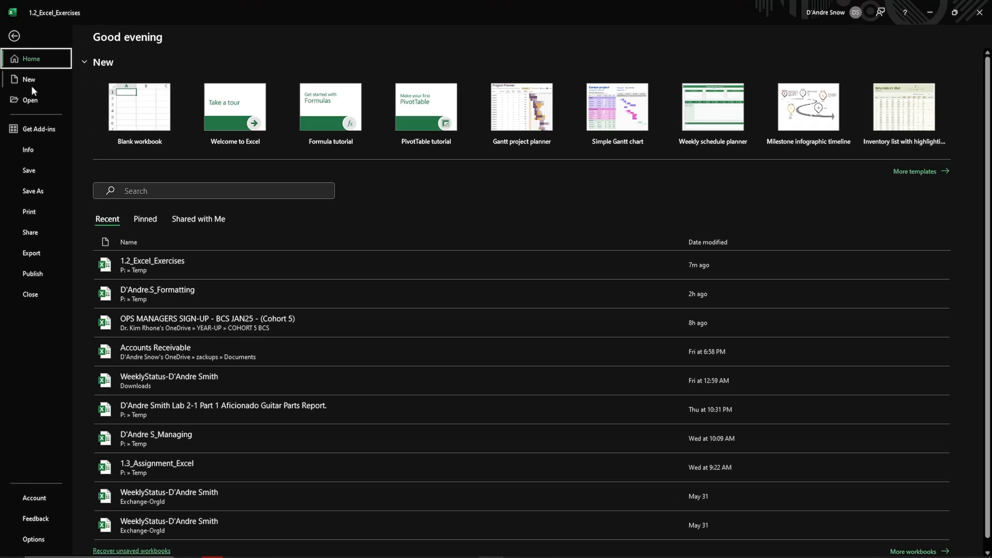
{"action": "left_click", "coordinate": [30, 213]}
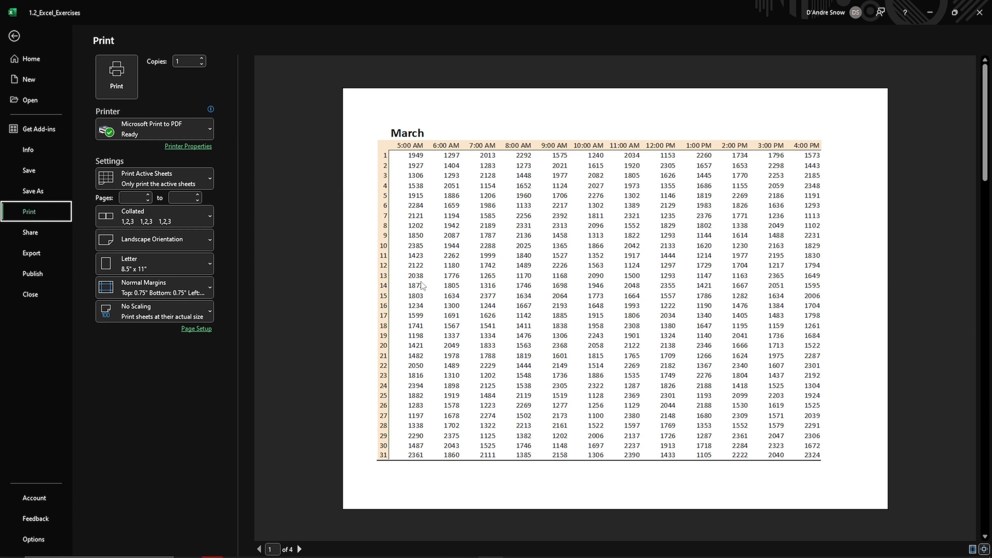
{"action": "left_click", "coordinate": [206, 239]}
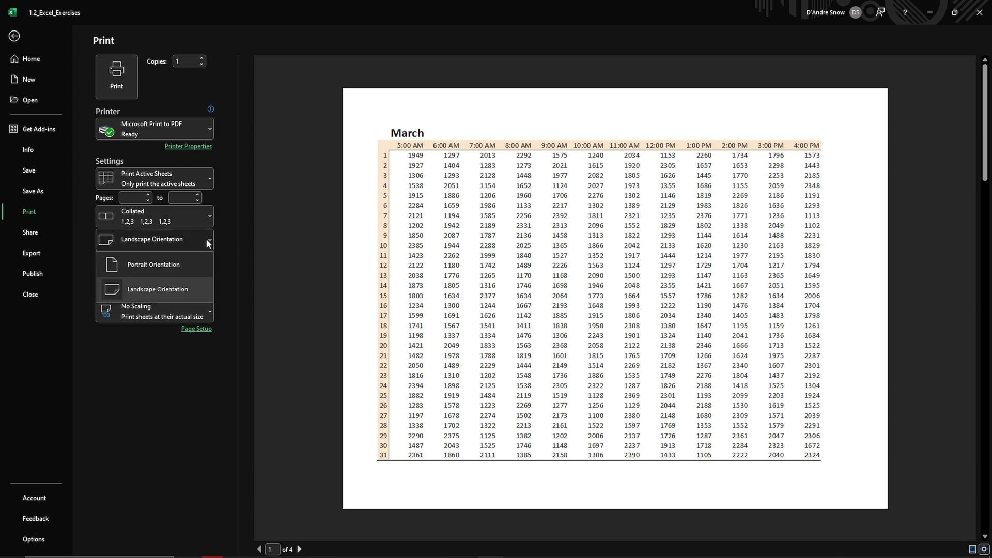
{"action": "left_click", "coordinate": [169, 261]}
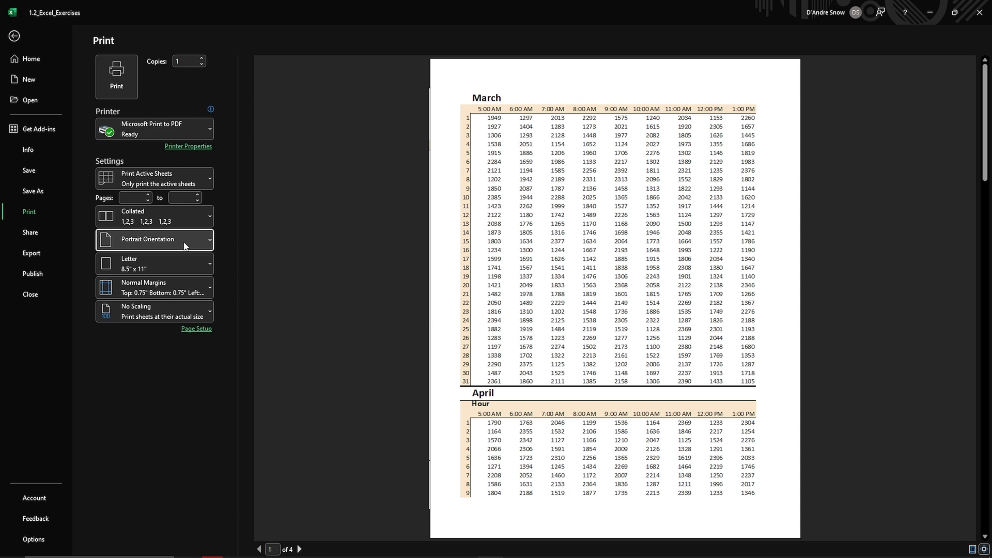
{"action": "left_click", "coordinate": [185, 245]}
{"action": "left_click", "coordinate": [194, 286]}
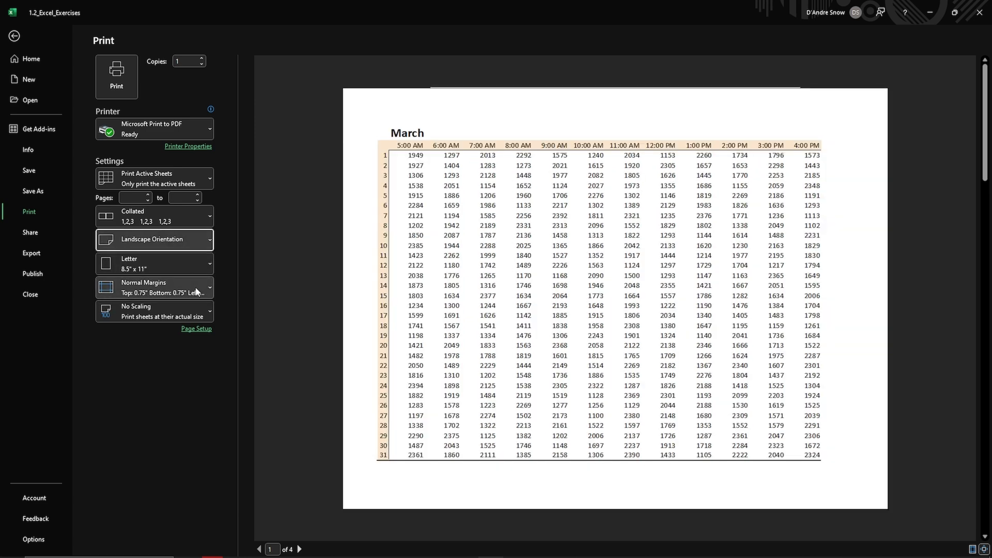
{"action": "left_click", "coordinate": [14, 36]}
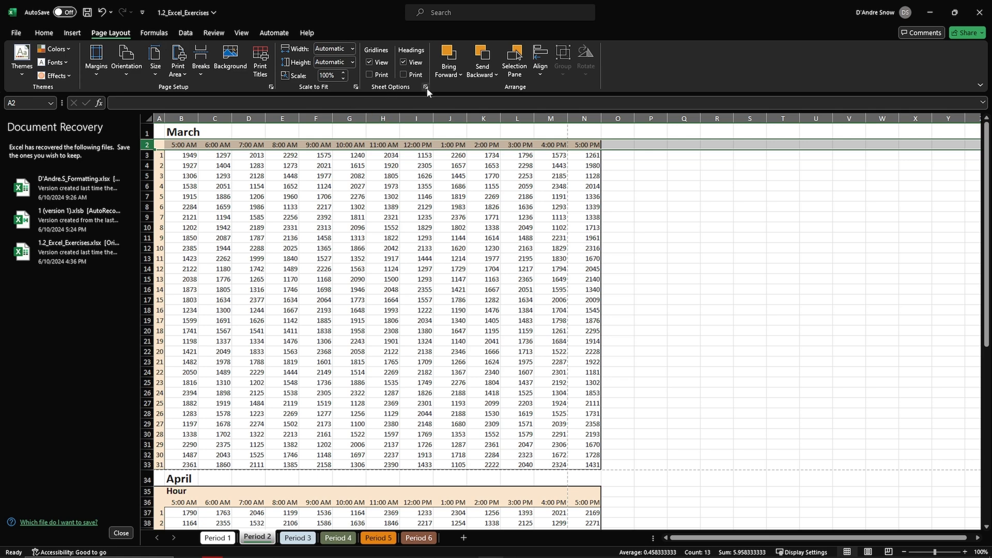
{"action": "left_click", "coordinate": [271, 87]}
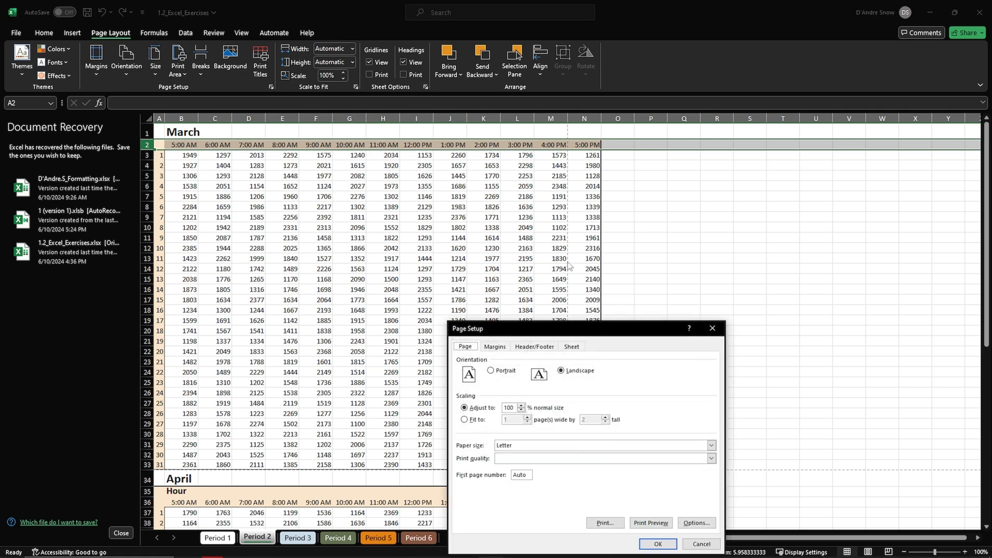
{"action": "left_click", "coordinate": [540, 348]}
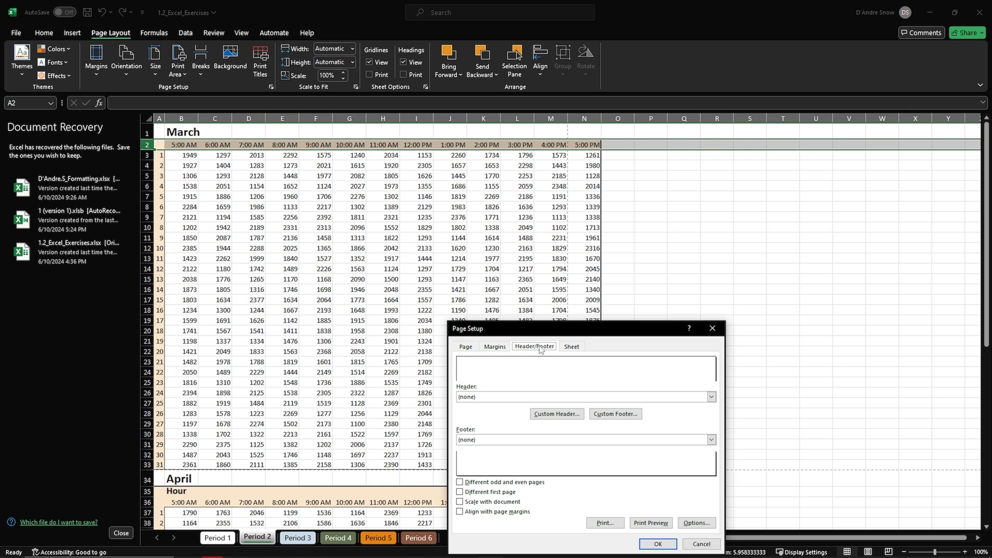
{"action": "left_click", "coordinate": [720, 328]}
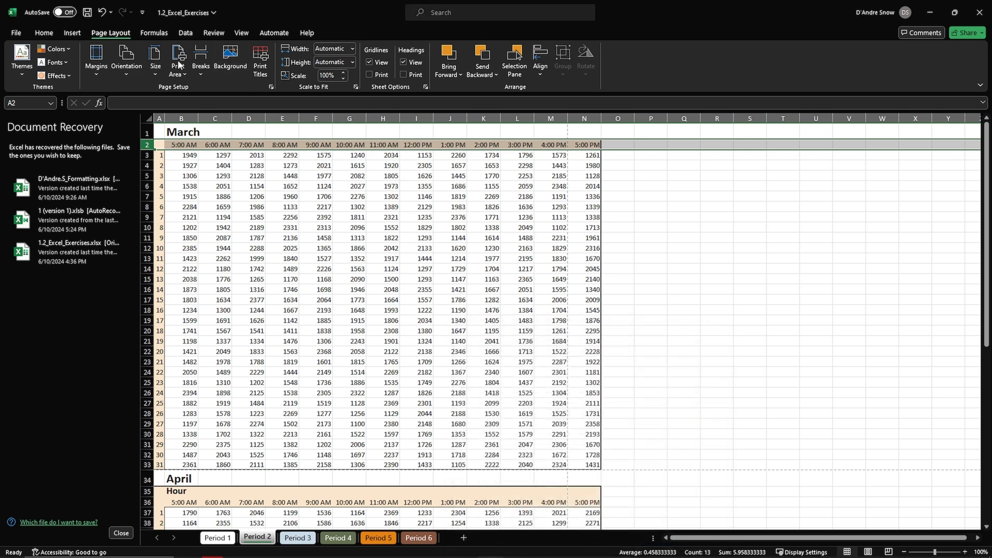
Create a Period 2 header with the current date on the left, the file name in the center, and the page number on the right.
{"action": "left_click", "coordinate": [81, 32]}
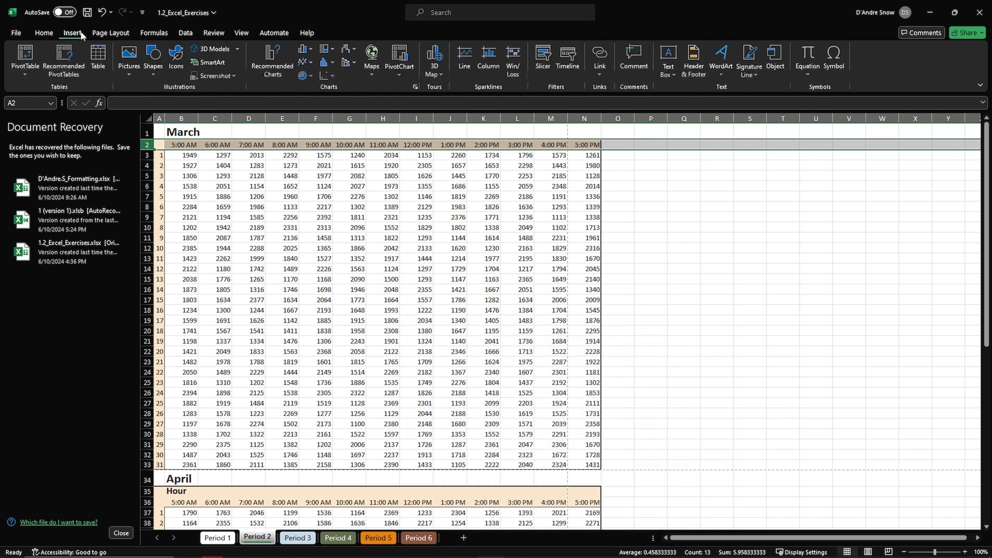
{"action": "left_click", "coordinate": [692, 63]}
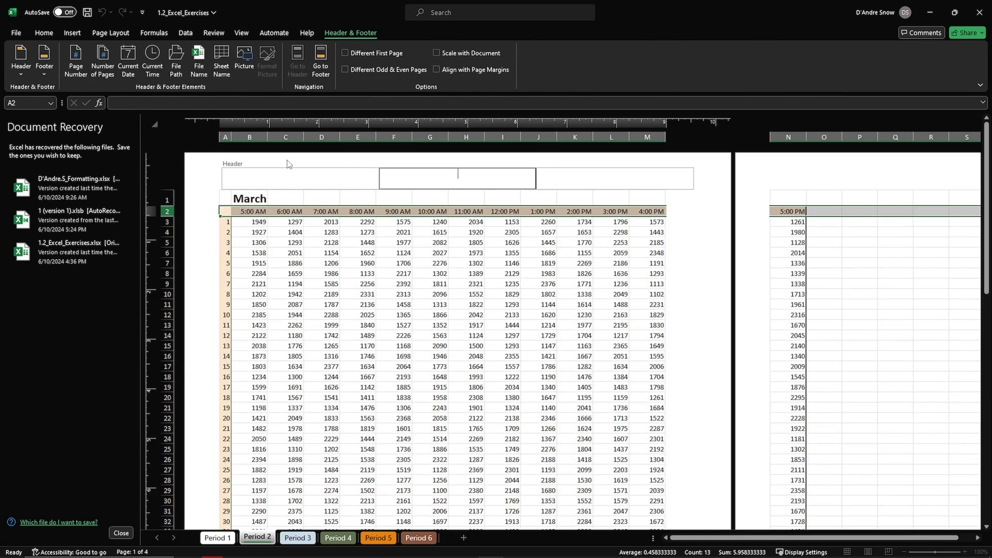
{"action": "left_click", "coordinate": [292, 176]}
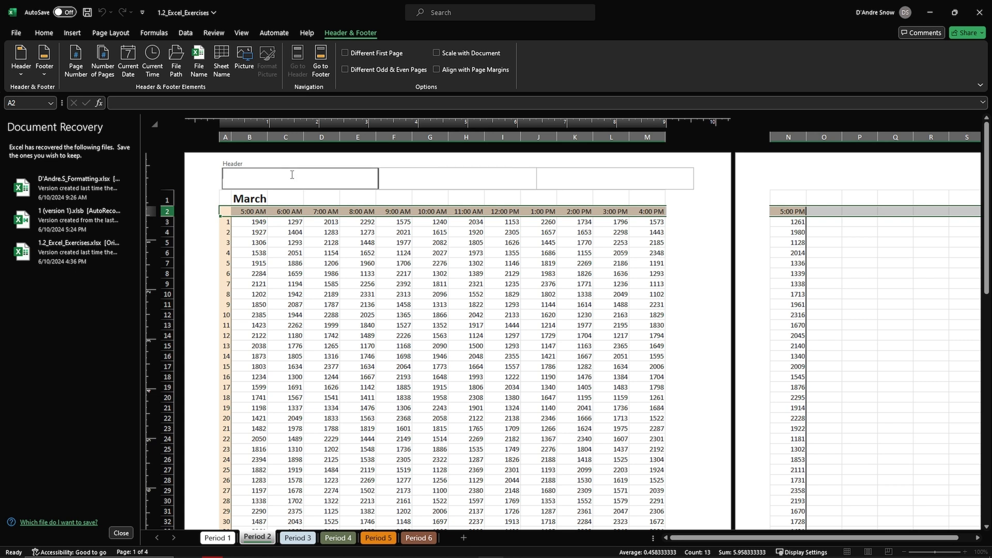
{"action": "left_click", "coordinate": [141, 71]}
{"action": "left_click", "coordinate": [428, 173]}
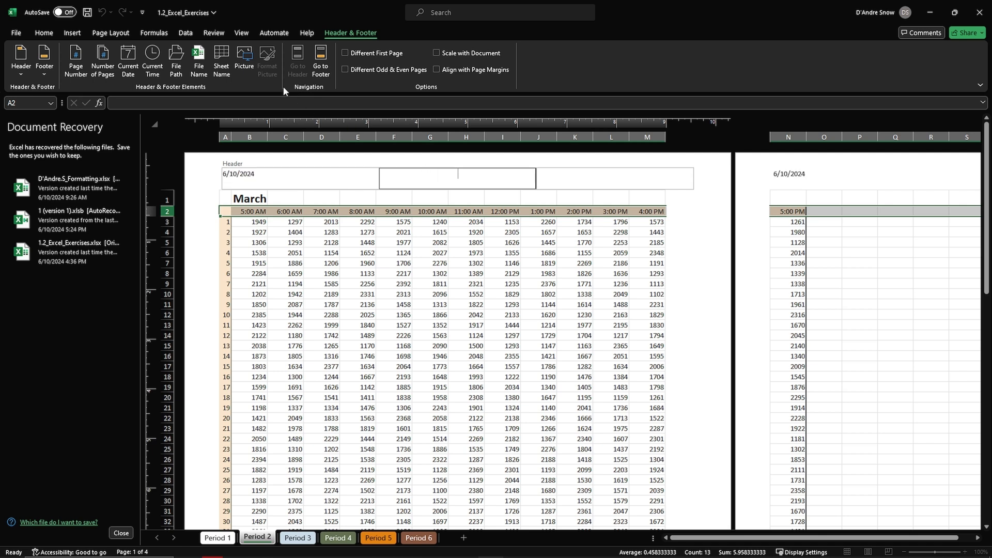
{"action": "left_click", "coordinate": [582, 183]}
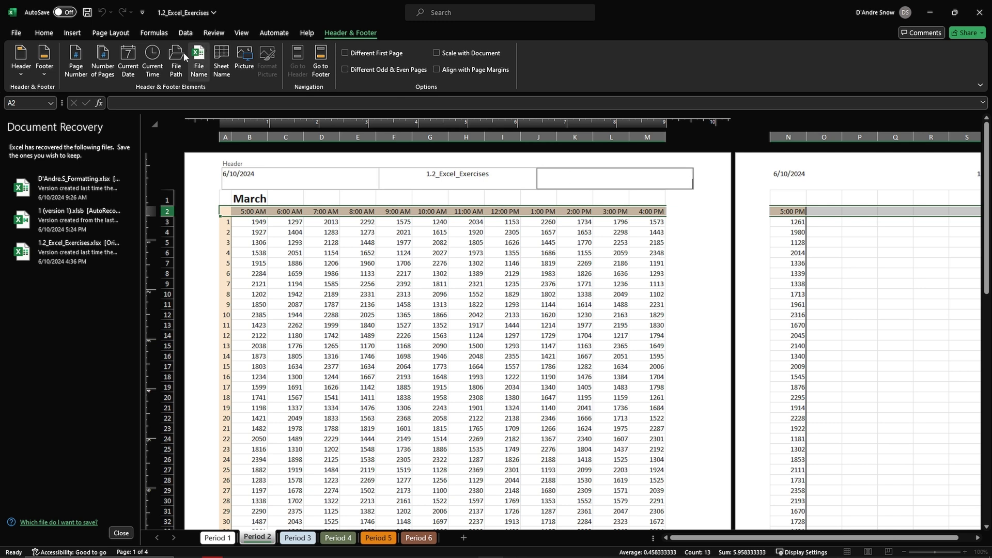
{"action": "left_click", "coordinate": [83, 60]}
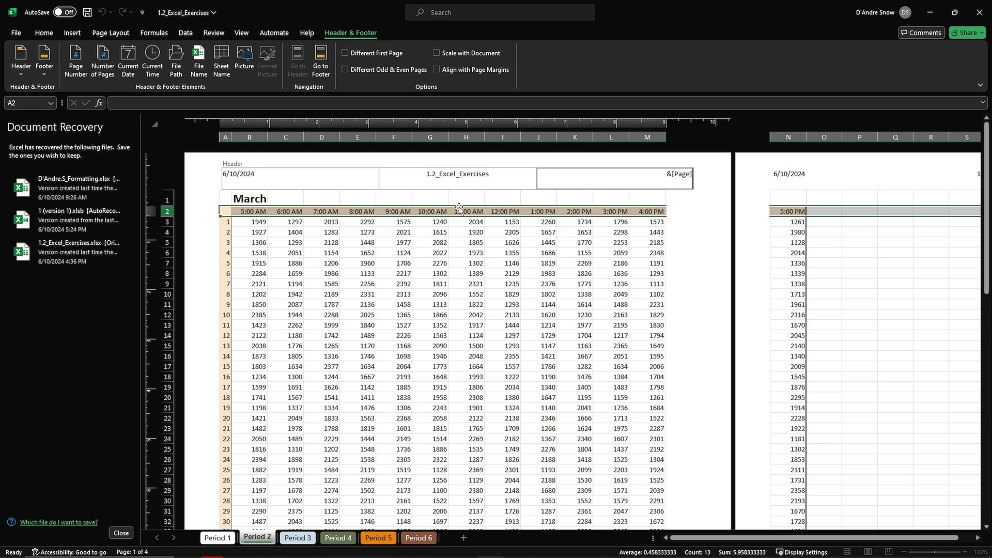
{"action": "left_click", "coordinate": [716, 299]}
Add a footer to the Period 2 worksheet with the sheet name in its center section.
{"action": "scroll", "coordinate": [716, 298], "scroll_direction": "down", "scroll_amount": 6}
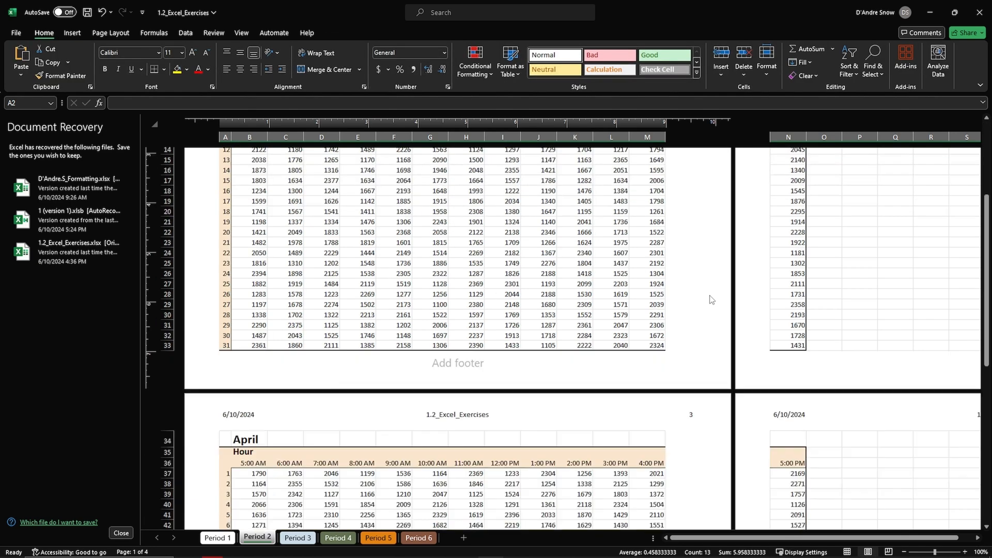
{"action": "left_click", "coordinate": [497, 360]}
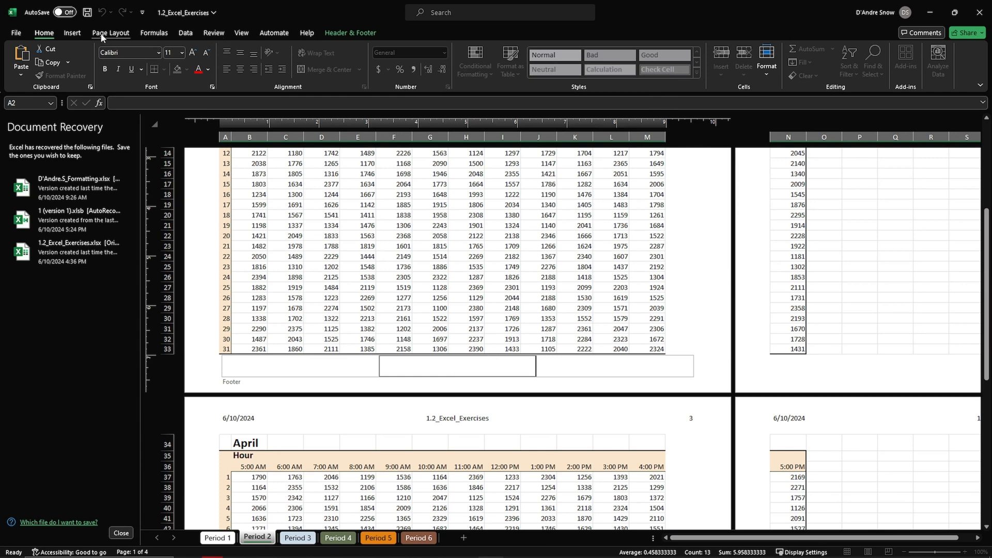
{"action": "left_click", "coordinate": [78, 35]}
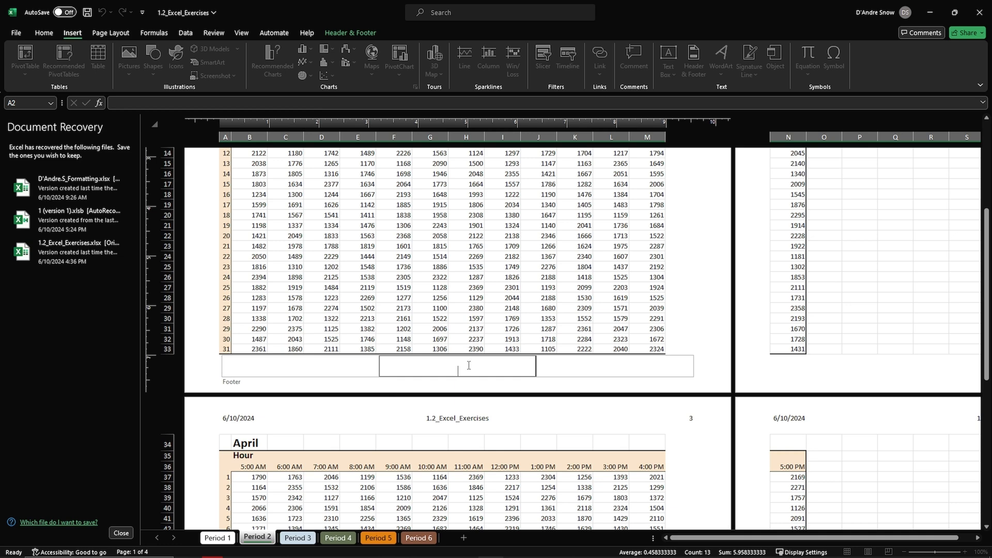
{"action": "left_click", "coordinate": [338, 35]}
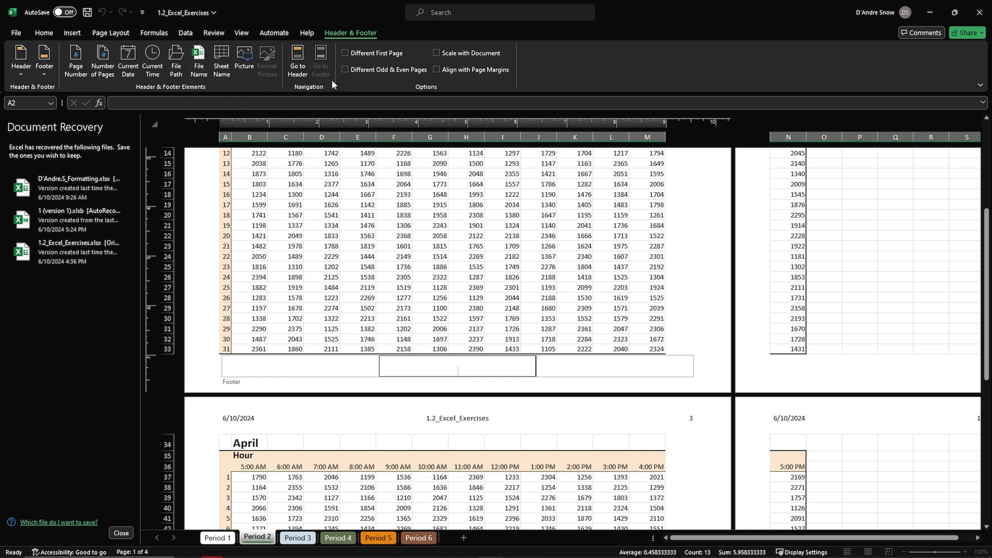
{"action": "left_click", "coordinate": [222, 61]}
{"action": "left_click", "coordinate": [652, 308]}
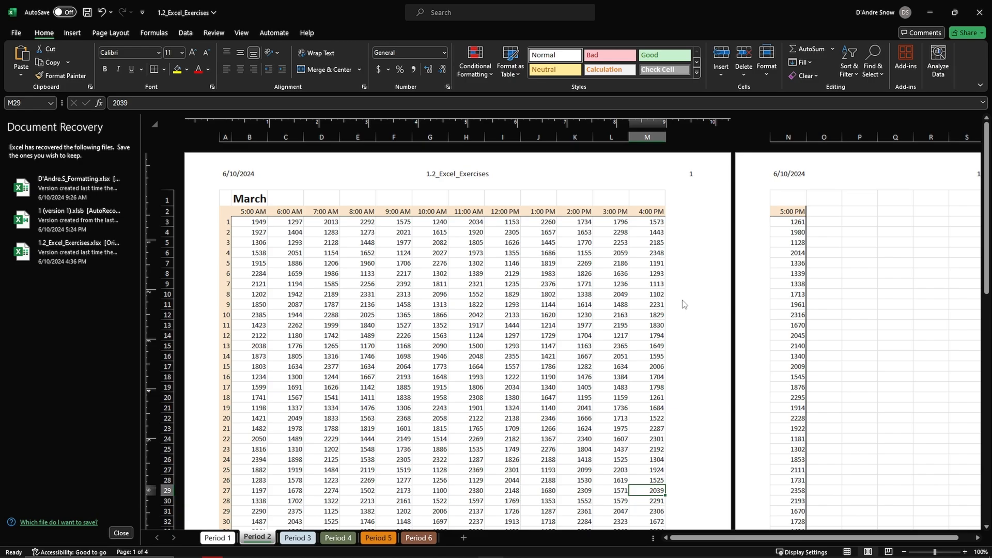
Read ChatGPT's footer and Part C Period 3 instructions in Opera, and return to Excel.
{"action": "key", "text": "alt+Tab"}
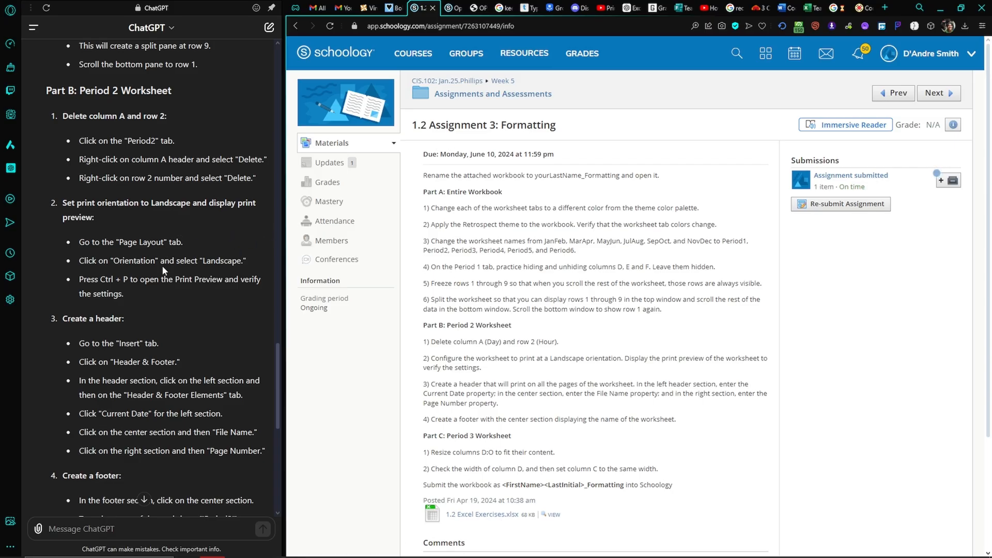
{"action": "scroll", "coordinate": [163, 265], "scroll_direction": "down", "scroll_amount": 2}
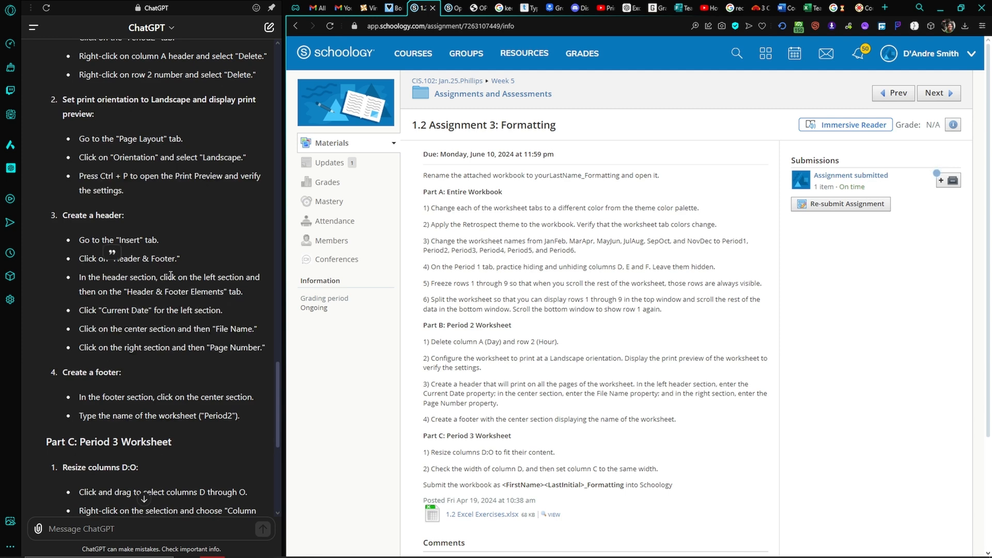
{"action": "scroll", "coordinate": [169, 275], "scroll_direction": "down", "scroll_amount": 6}
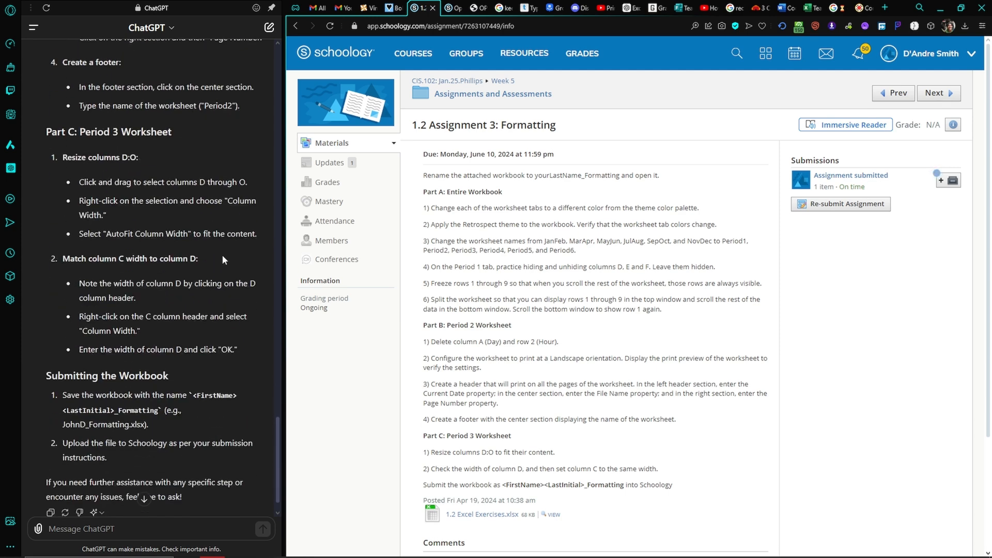
{"action": "key", "text": "alt+Tab"}
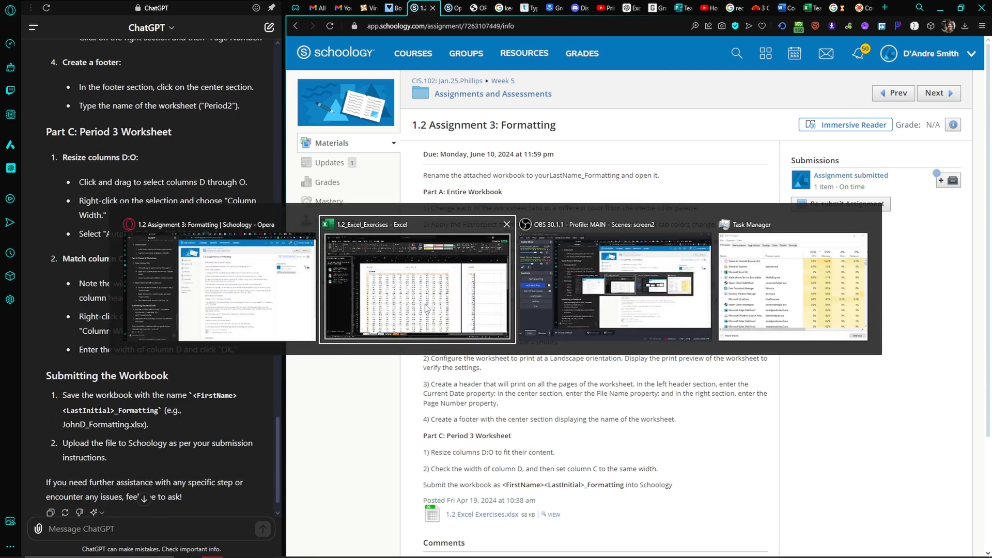
{"action": "left_click", "coordinate": [426, 308]}
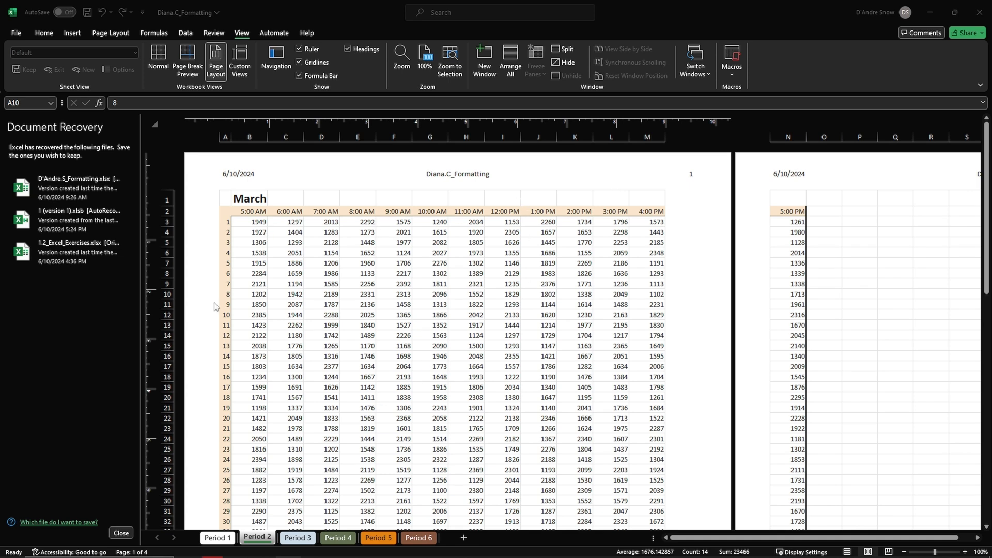
Split the Period 2 worksheet above row 10 and scroll through the data in the bottom pane.
{"action": "left_click", "coordinate": [162, 294]}
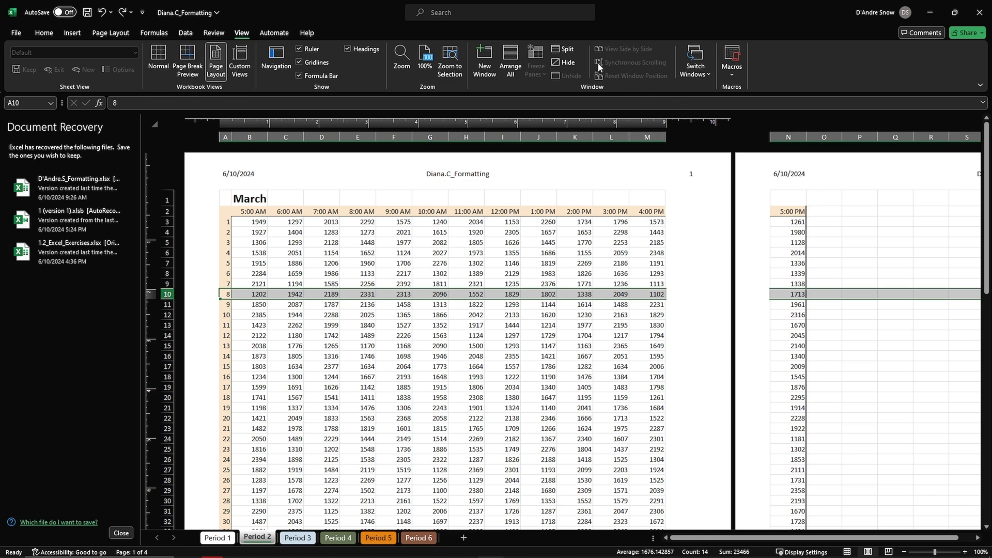
{"action": "left_click", "coordinate": [564, 49]}
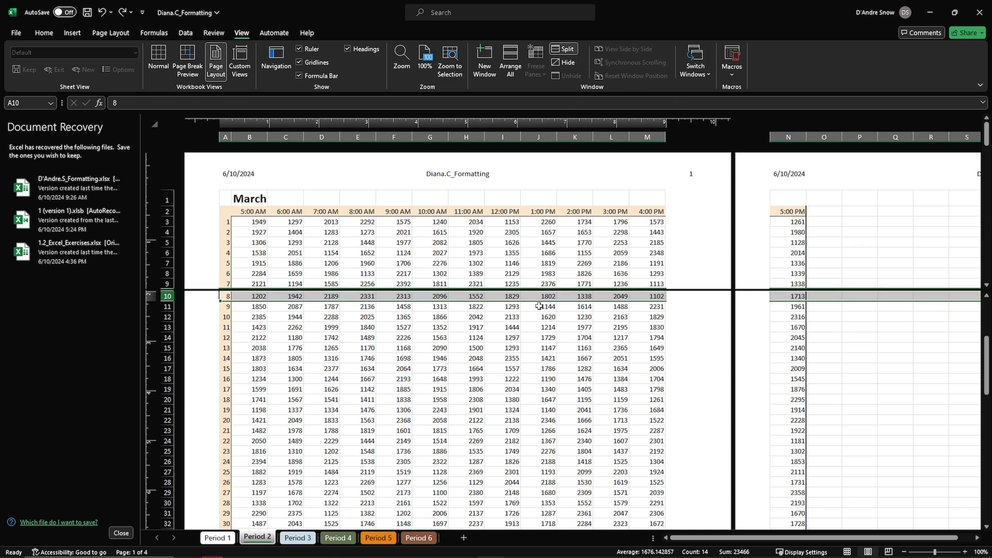
{"action": "scroll", "coordinate": [517, 362], "scroll_direction": "down", "scroll_amount": 4}
{"action": "scroll", "coordinate": [495, 414], "scroll_direction": "up", "scroll_amount": 7}
{"action": "scroll", "coordinate": [493, 423], "scroll_direction": "down", "scroll_amount": 5}
{"action": "scroll", "coordinate": [493, 423], "scroll_direction": "up", "scroll_amount": 2}
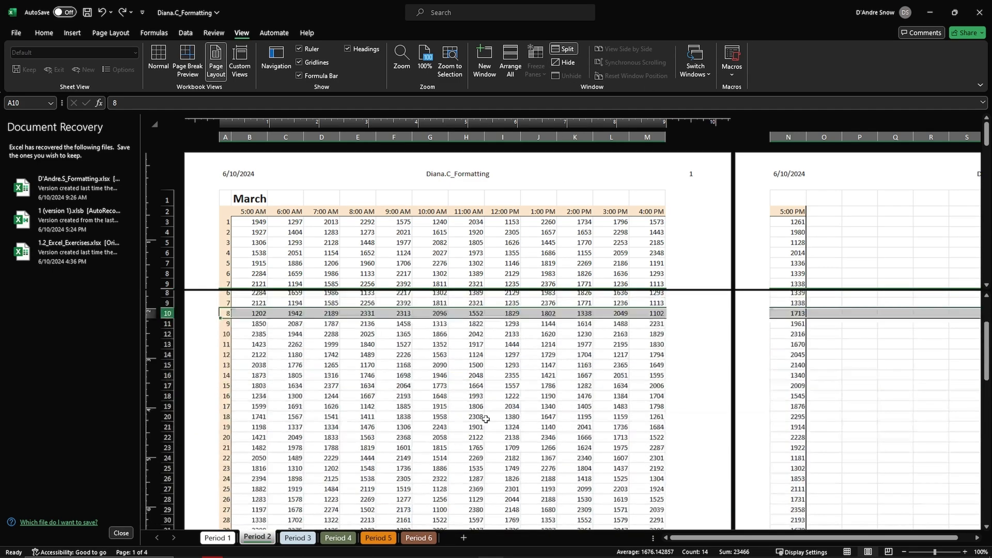
{"action": "scroll", "coordinate": [480, 413], "scroll_direction": "down", "scroll_amount": 8}
{"action": "scroll", "coordinate": [476, 410], "scroll_direction": "up", "scroll_amount": 8}
{"action": "scroll", "coordinate": [402, 458], "scroll_direction": "up", "scroll_amount": 3}
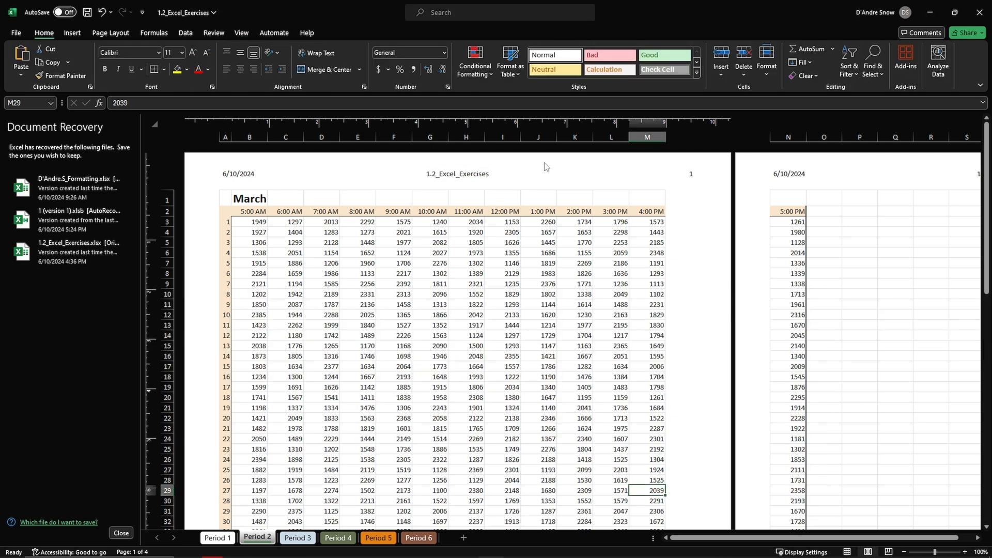
Resize columns D through O on the Period 3 worksheet to fit their content.
{"action": "left_click", "coordinate": [305, 539]}
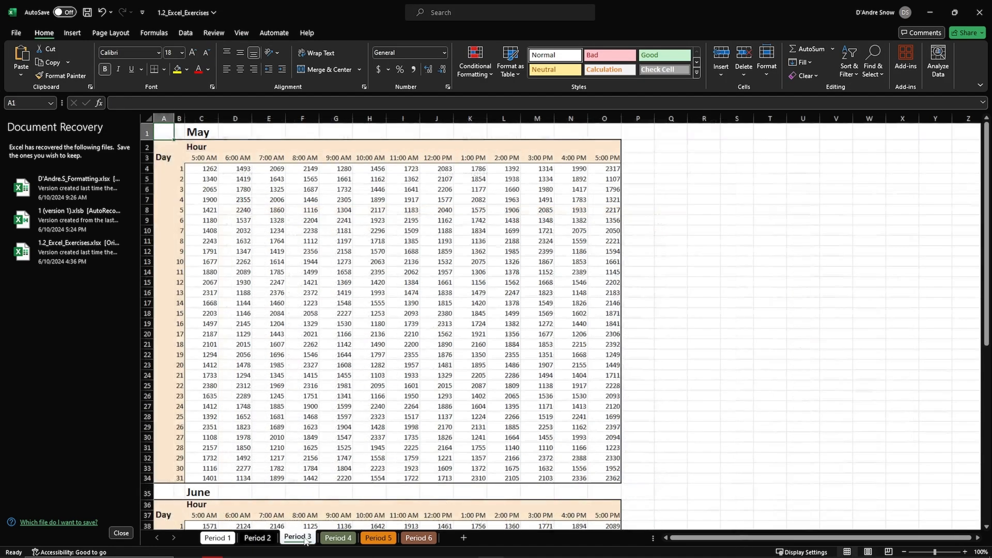
{"action": "left_click_drag", "start_coordinate": [233, 119], "coordinate": [597, 126]}
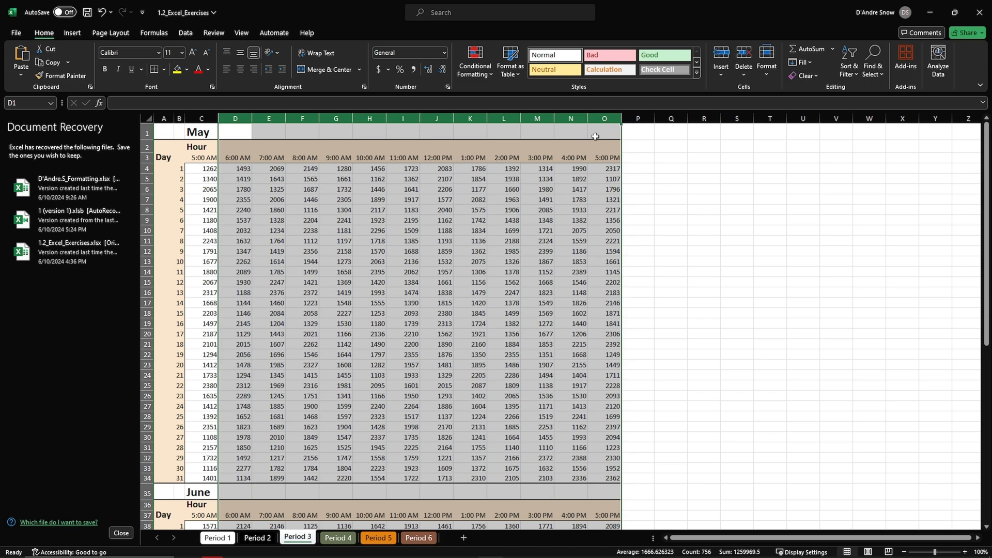
{"action": "scroll", "coordinate": [597, 129], "scroll_direction": "down", "scroll_amount": 4}
{"action": "scroll", "coordinate": [610, 177], "scroll_direction": "up", "scroll_amount": 4}
{"action": "left_click_drag", "start_coordinate": [623, 117], "coordinate": [617, 118]}
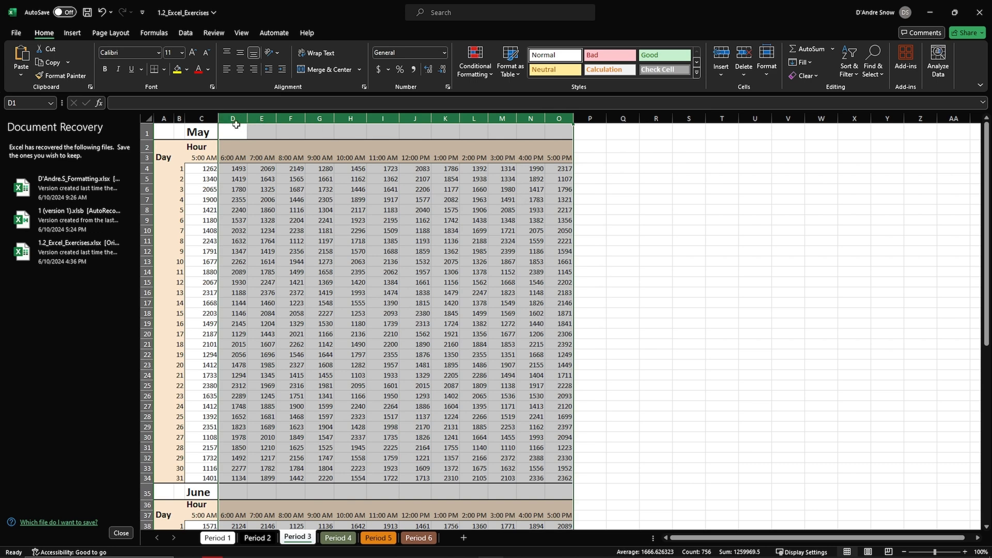
Check the exact width of column D on the Period 3 worksheet without changing it.
{"action": "left_click", "coordinate": [205, 118]}
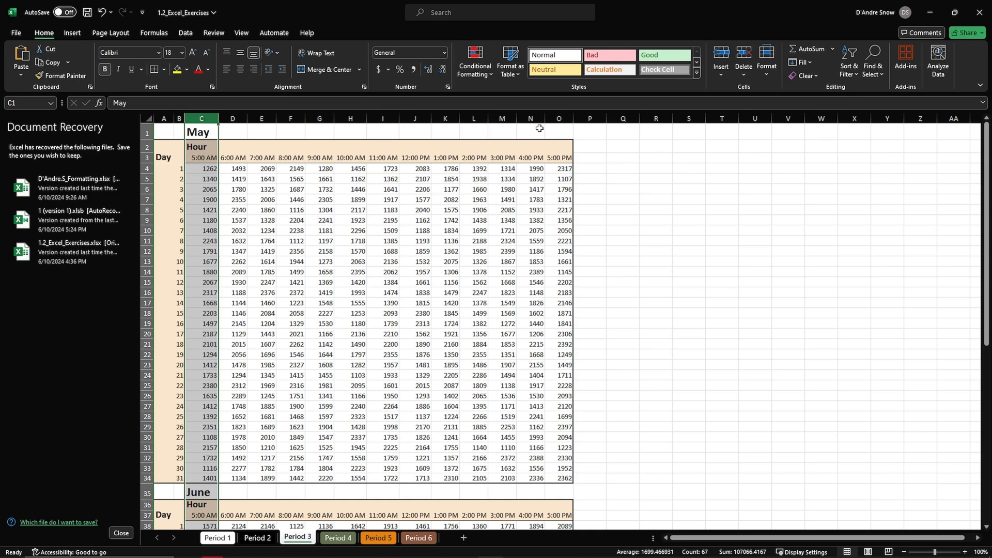
{"action": "left_click", "coordinate": [233, 118]}
{"action": "right_click", "coordinate": [235, 121]}
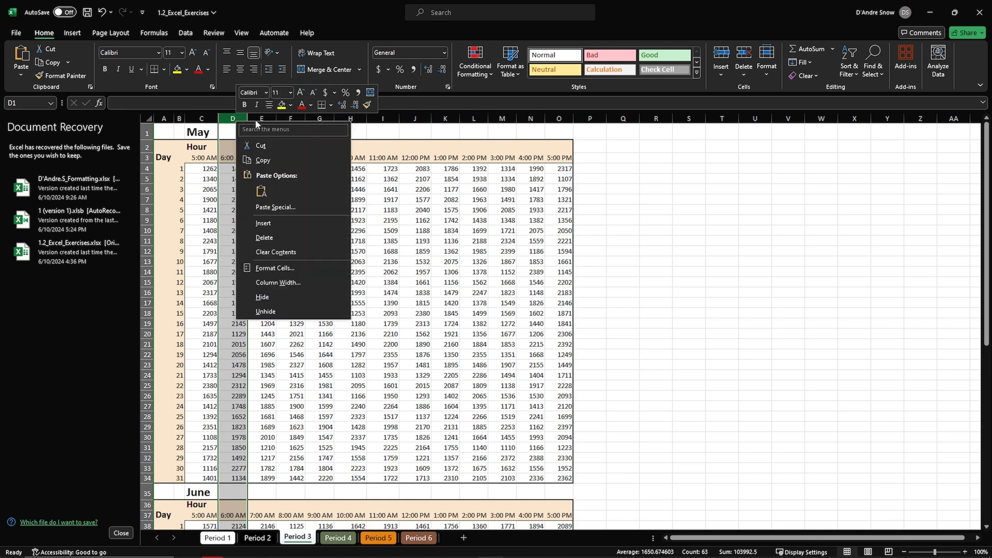
{"action": "left_click", "coordinate": [281, 285]}
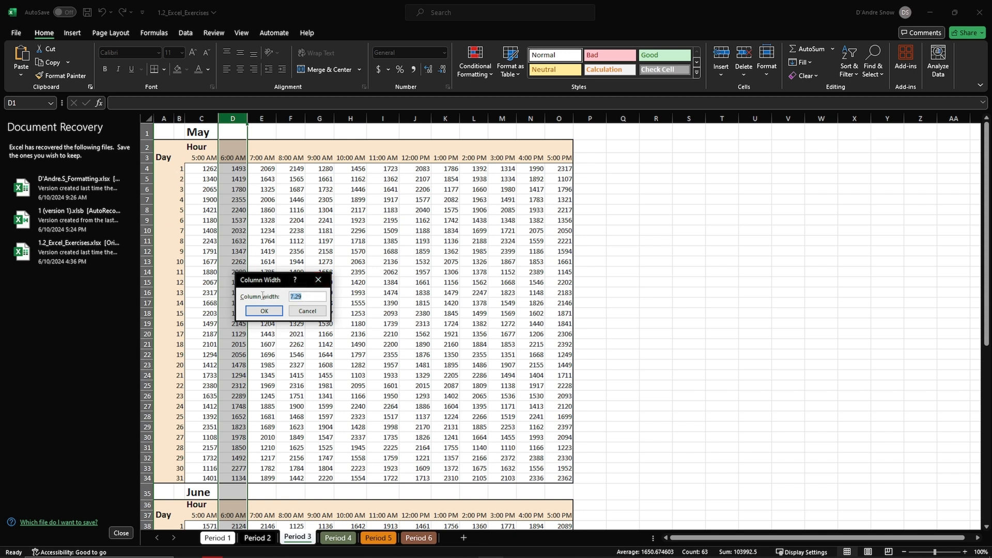
{"action": "left_click", "coordinate": [319, 280]}
Set the width of column C on the Period 3 worksheet to 7.29.
{"action": "right_click", "coordinate": [212, 120]}
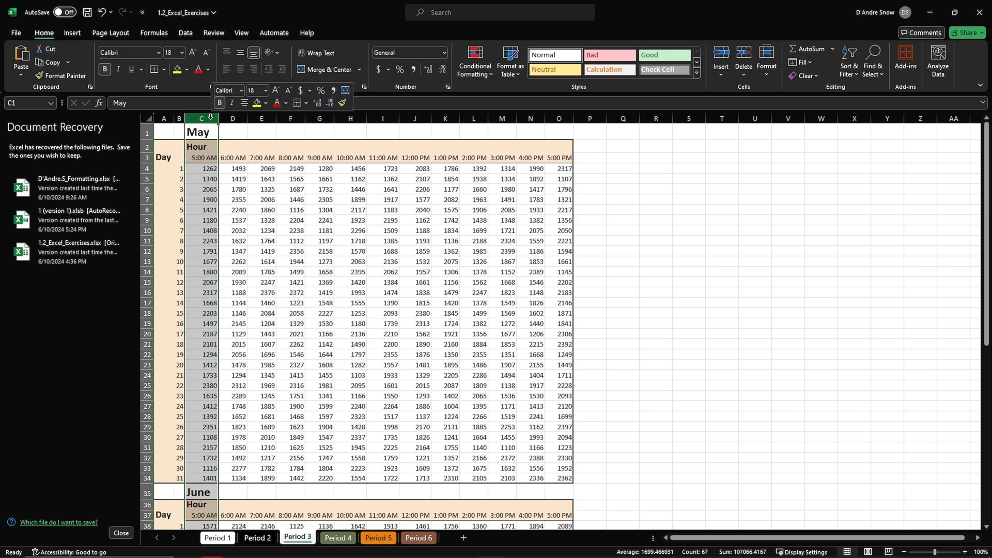
{"action": "left_click", "coordinate": [259, 281]}
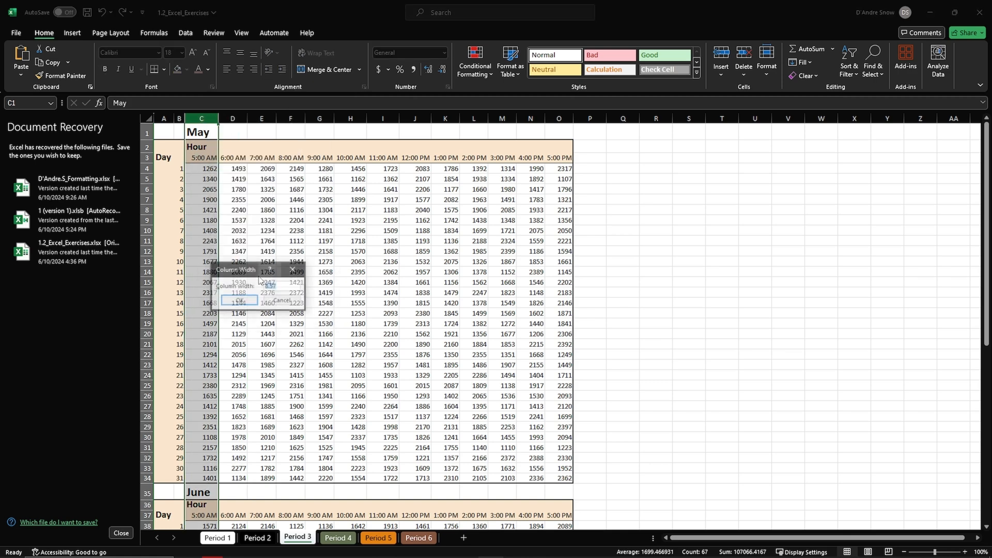
{"action": "type", "text": "7.29"}
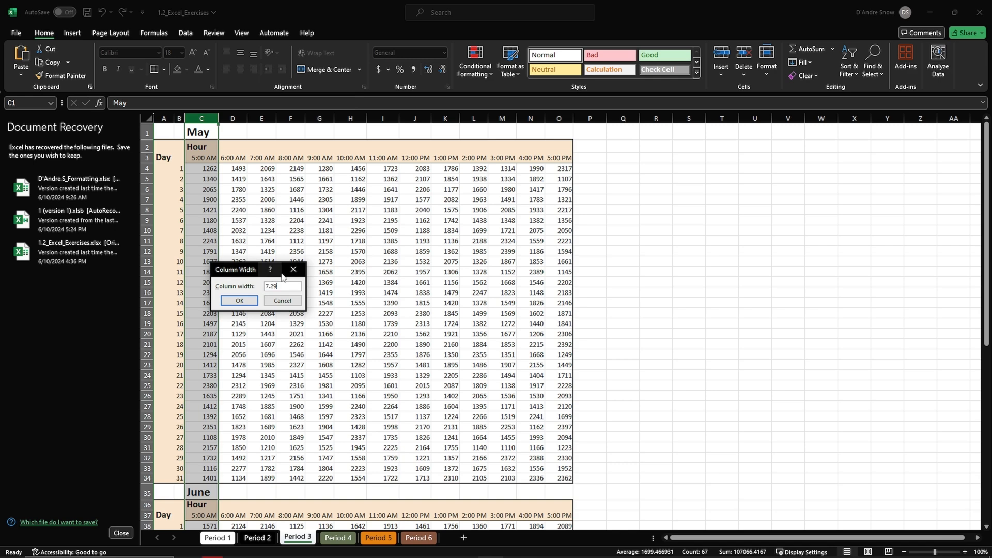
{"action": "left_click", "coordinate": [240, 300]}
Review ChatGPT's workbook submission steps in Opera, highlight the required file name format, and return to Excel.
{"action": "key", "text": "alt+Tab"}
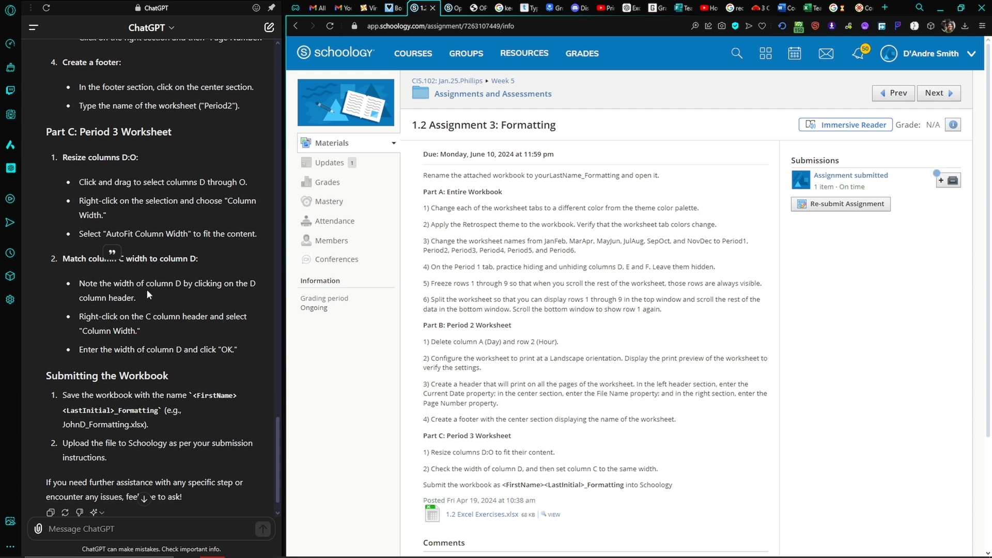
{"action": "scroll", "coordinate": [186, 263], "scroll_direction": "up", "scroll_amount": 2}
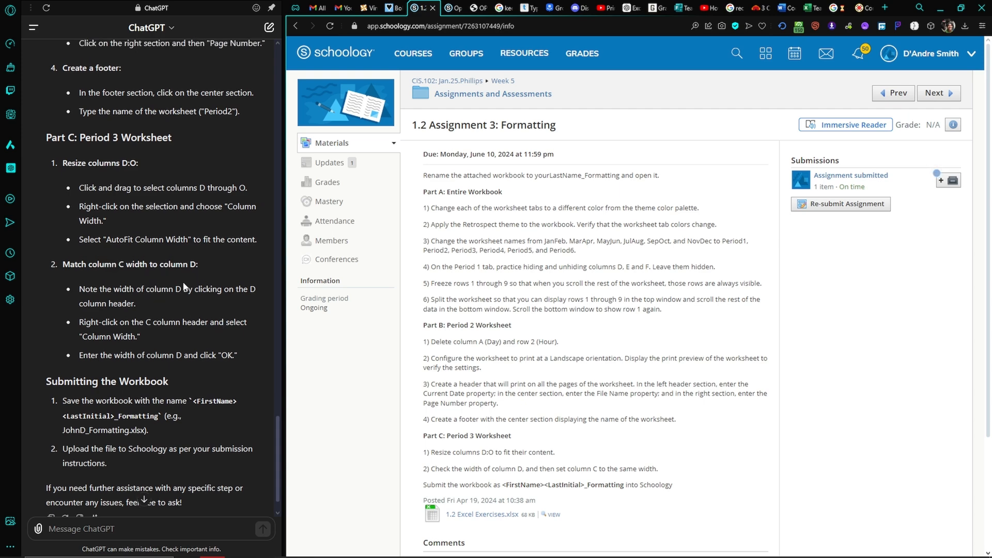
{"action": "scroll", "coordinate": [200, 334], "scroll_direction": "down", "scroll_amount": 3}
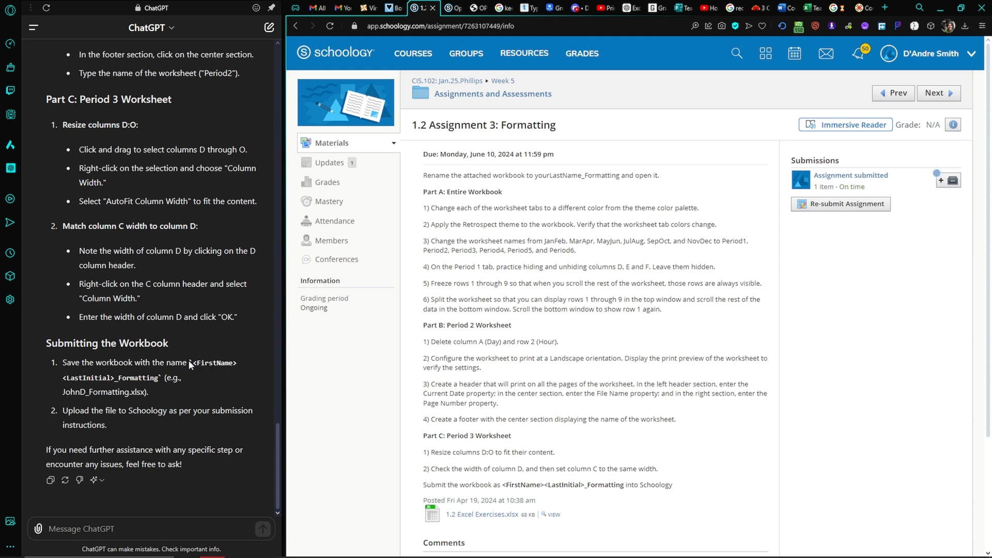
{"action": "left_click_drag", "start_coordinate": [195, 363], "coordinate": [248, 376]}
{"action": "key", "text": "ctrl+c"}
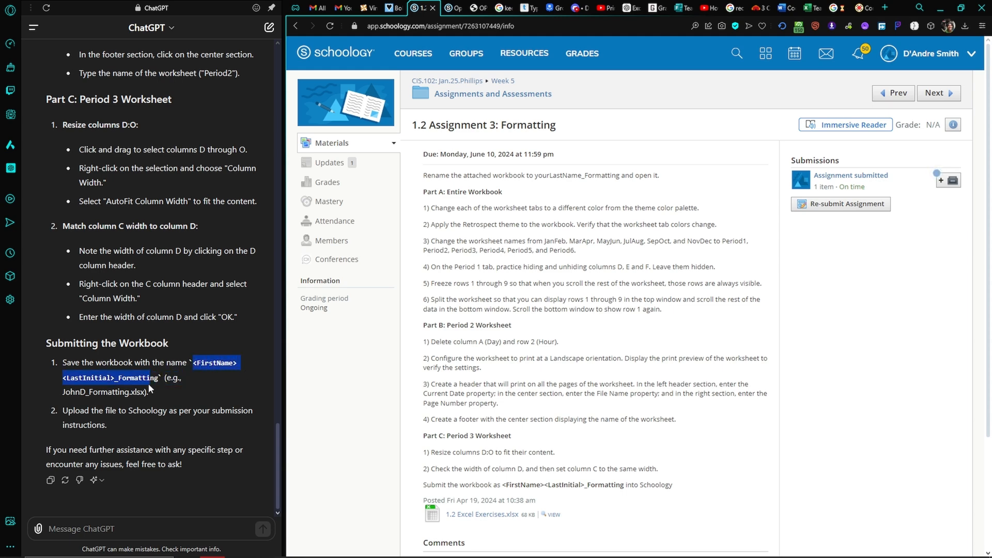
{"action": "left_click_drag", "start_coordinate": [156, 381], "coordinate": [157, 377]}
{"action": "key", "text": "alt+Tab"}
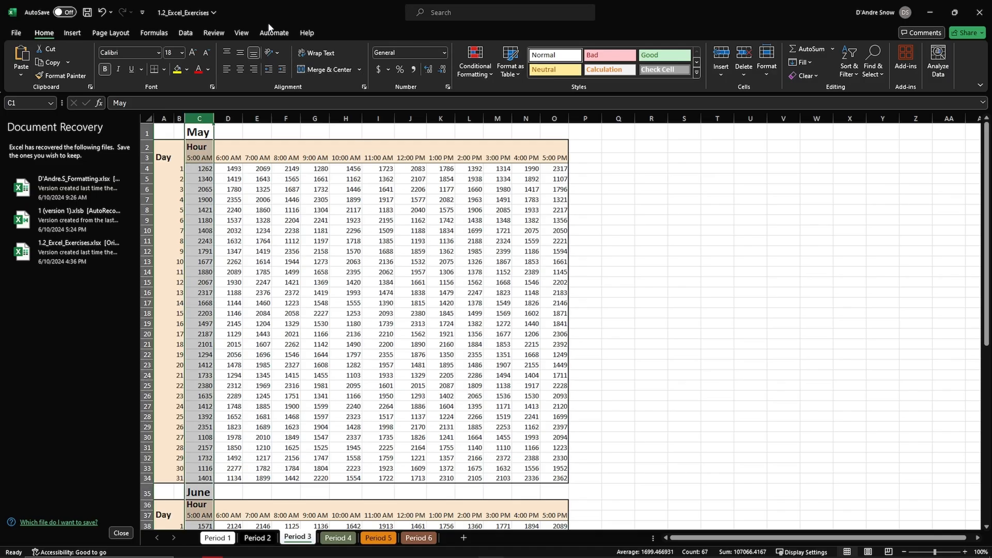
Save the current workbook changes under the existing file name, 1.2_Excel_Exercises.
{"action": "left_click", "coordinate": [206, 14]}
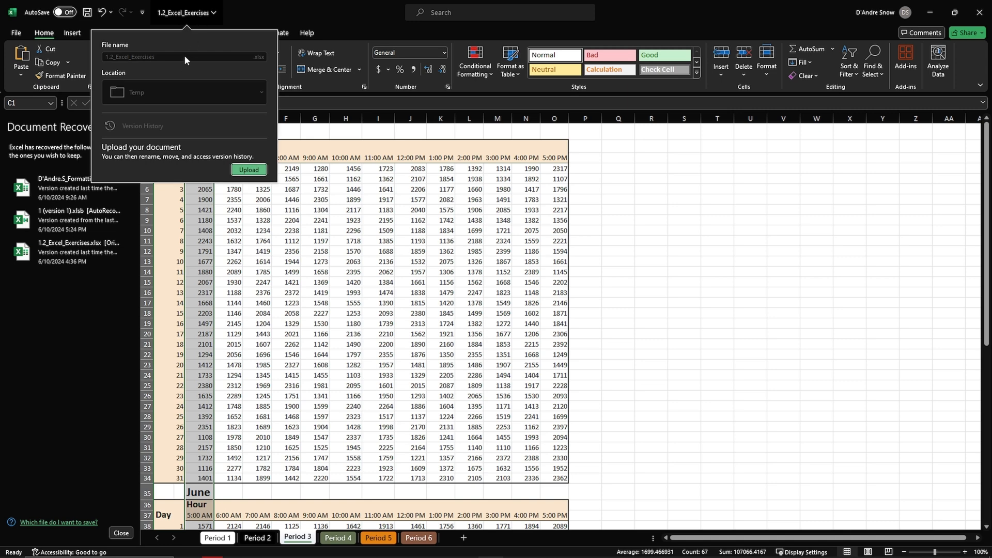
{"action": "left_click", "coordinate": [18, 33]}
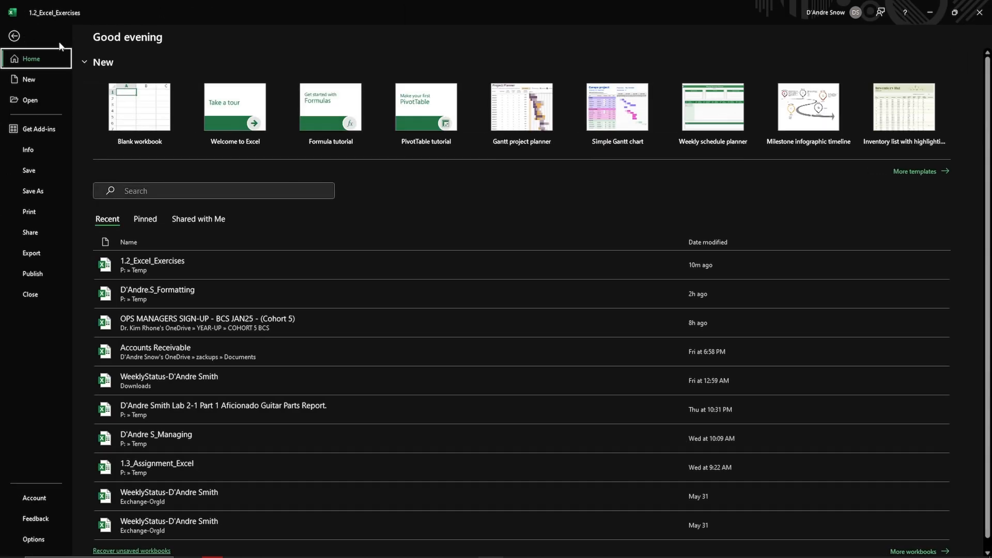
{"action": "left_click", "coordinate": [40, 172]}
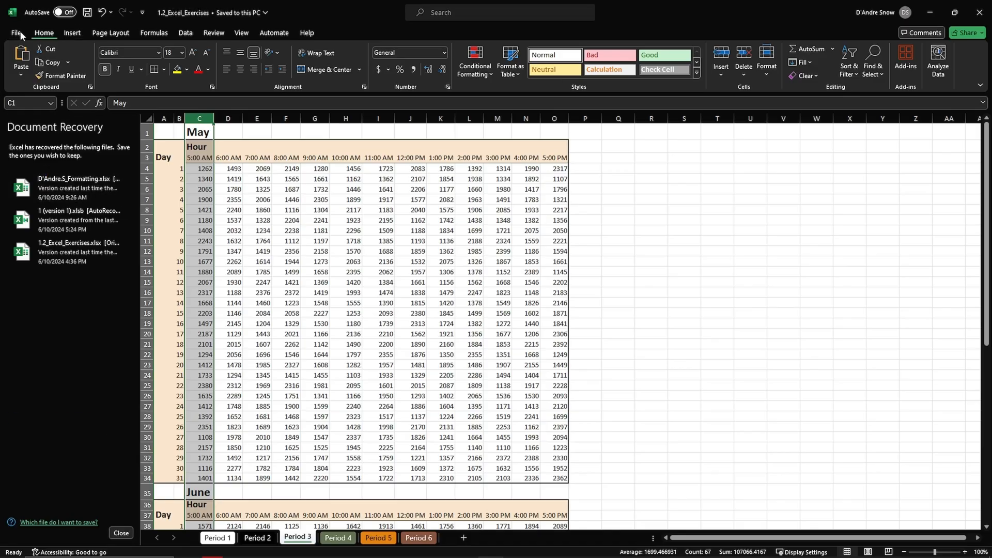
Start saving the workbook as a new copy, using the copied <FirstName><LastInitial>_Formatting template as its file name.
{"action": "left_click", "coordinate": [18, 32]}
{"action": "left_click", "coordinate": [36, 191]}
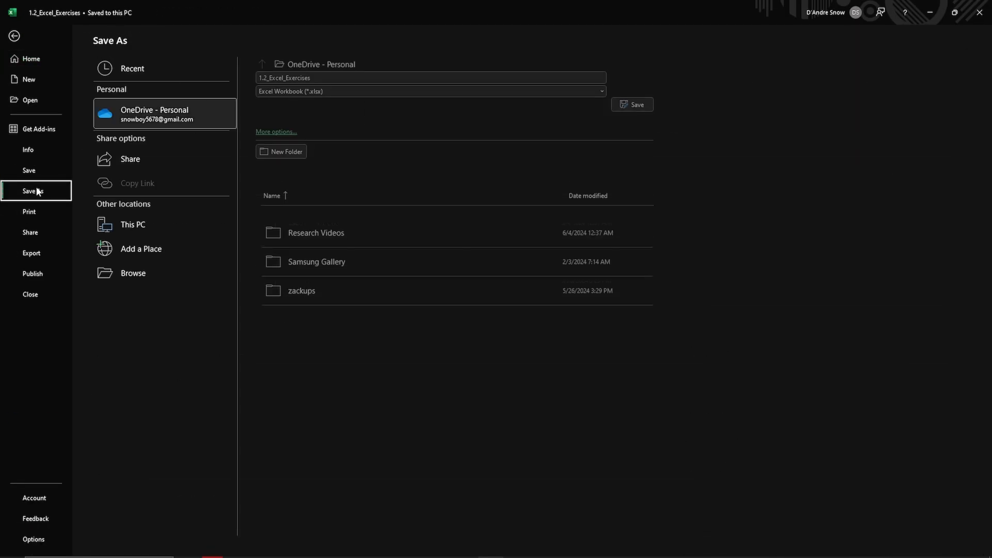
{"action": "left_click", "coordinate": [371, 80]}
{"action": "key", "text": "ctrl+v"}
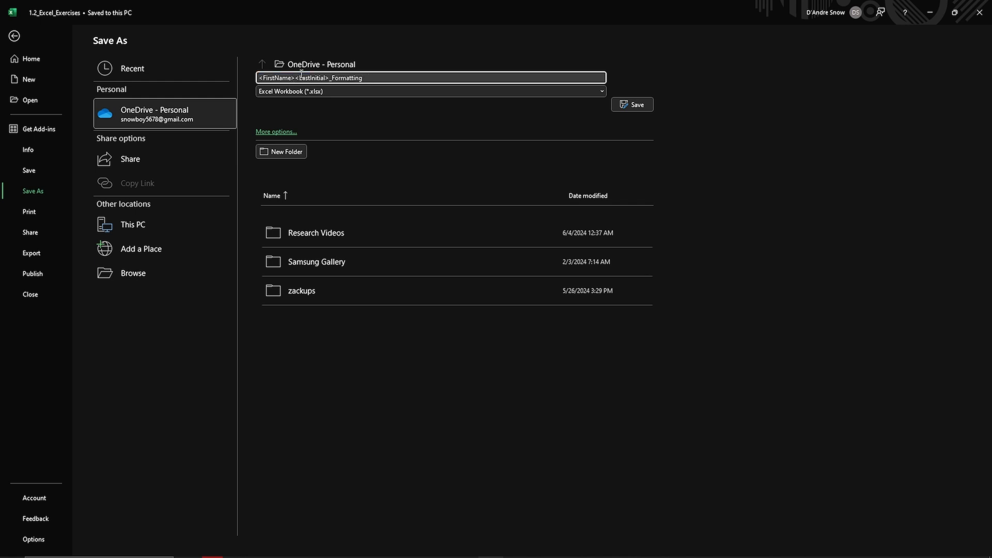
Replace the file name placeholders with the student's first name, a period and last initial, and save the Excel workbook in the Temp folder.
{"action": "key", "text": "Home"}
{"action": "key", "text": "Delete"}
{"action": "key", "text": "Delete"}
{"action": "key", "text": "Delete"}
{"action": "key", "text": "Delete"}
{"action": "key", "text": "Delete"}
{"action": "key", "text": "Delete"}
{"action": "key", "text": "Delete"}
{"action": "key", "text": "Delete"}
{"action": "key", "text": "Delete"}
{"action": "key", "text": "Delete"}
{"action": "key", "text": "BackSpace"}
{"action": "type", "text": "Diana"}
{"action": "key", "text": "BackSpace"}
{"action": "key", "text": "BackSpace"}
{"action": "key", "text": "BackSpace"}
{"action": "key", "text": "BackSpace"}
{"action": "key", "text": "BackSpace"}
{"action": "key", "text": "BackSpace"}
{"action": "key", "text": "BackSpace"}
{"action": "key", "text": "BackSpace"}
{"action": "key", "text": "BackSpace"}
{"action": "key", "text": "BackSpace"}
{"action": "key", "text": "BackSpace"}
{"action": "key", "text": "BackSpace"}
{"action": "key", "text": "BackSpace"}
{"action": "type", "text": ".C"}
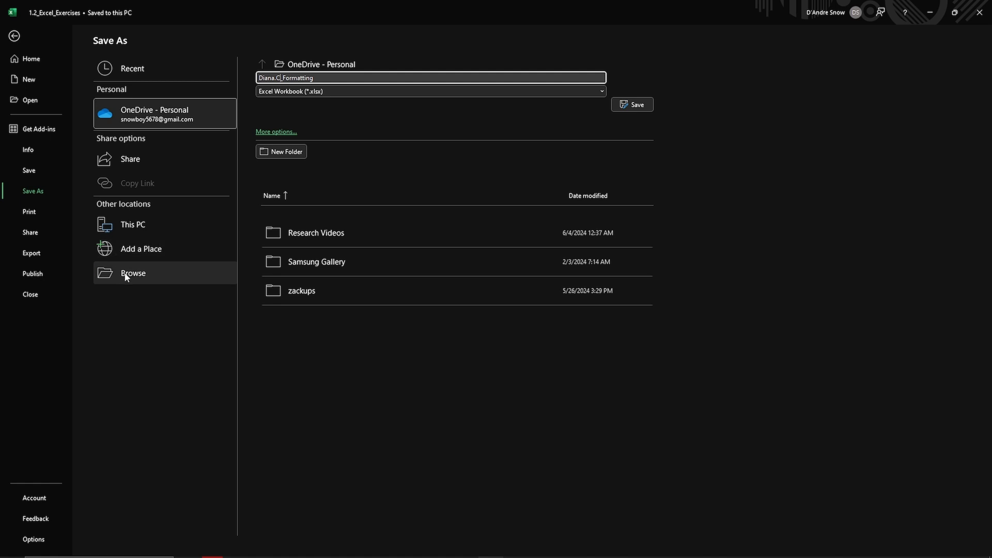
{"action": "left_click", "coordinate": [190, 280]}
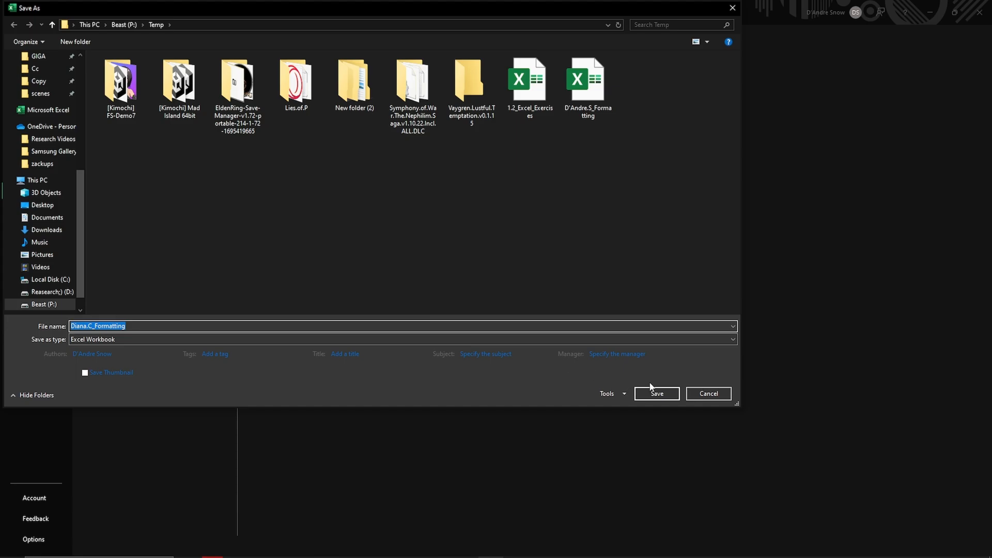
{"action": "left_click", "coordinate": [653, 391]}
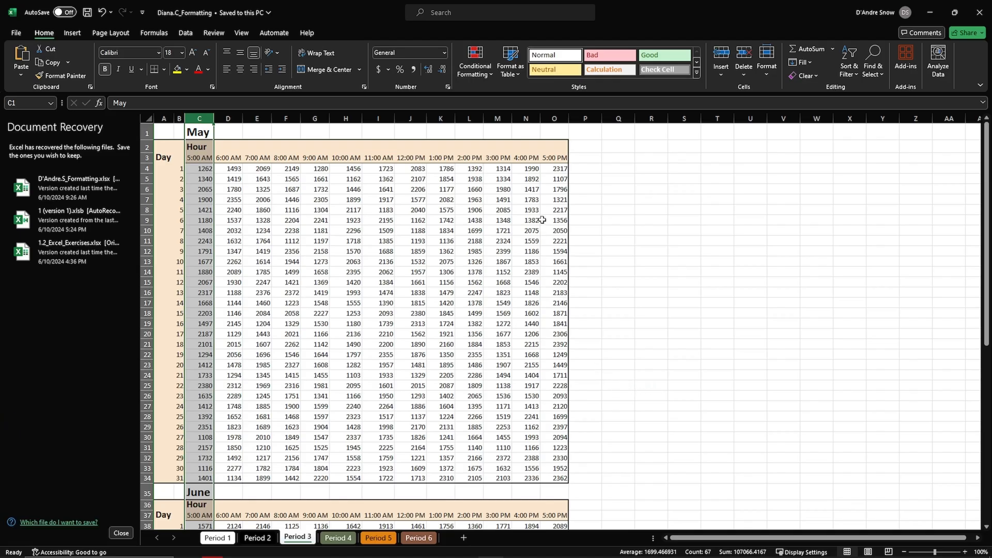
Switch to Opera, attach the saved Formatting workbook to a Schoology re-submission of 1.2 Assignment 3, and cancel without submitting.
{"action": "key", "text": "alt+Tab"}
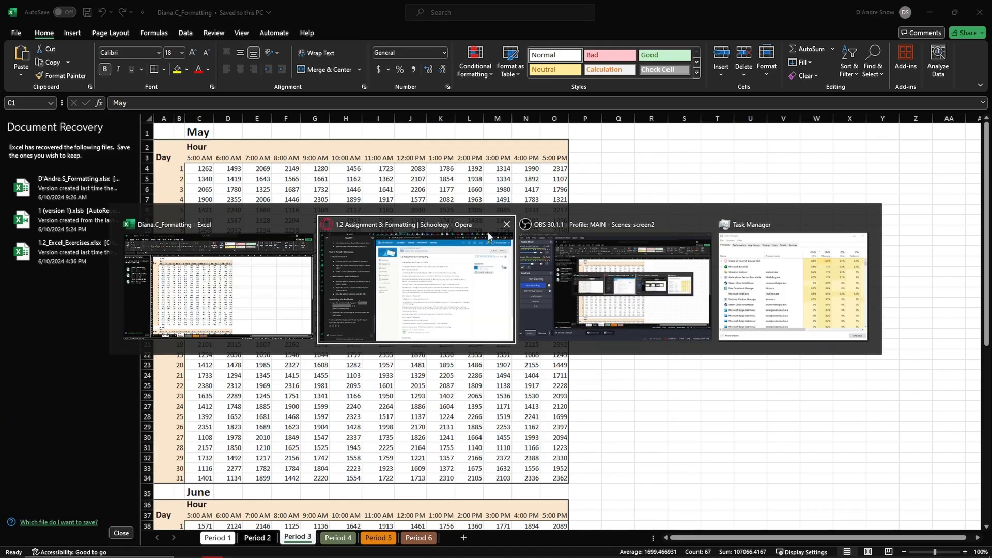
{"action": "left_click", "coordinate": [495, 226]}
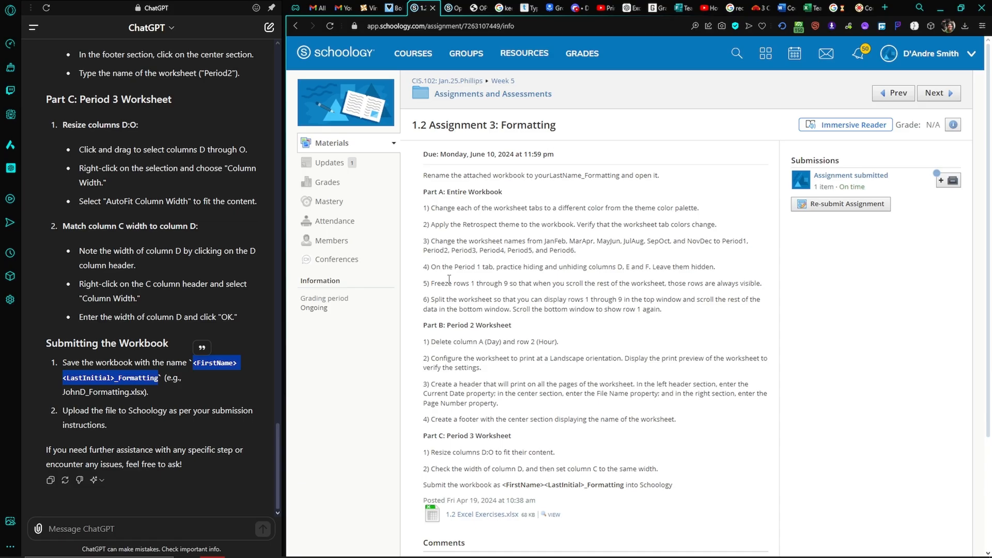
{"action": "left_click", "coordinate": [861, 207]}
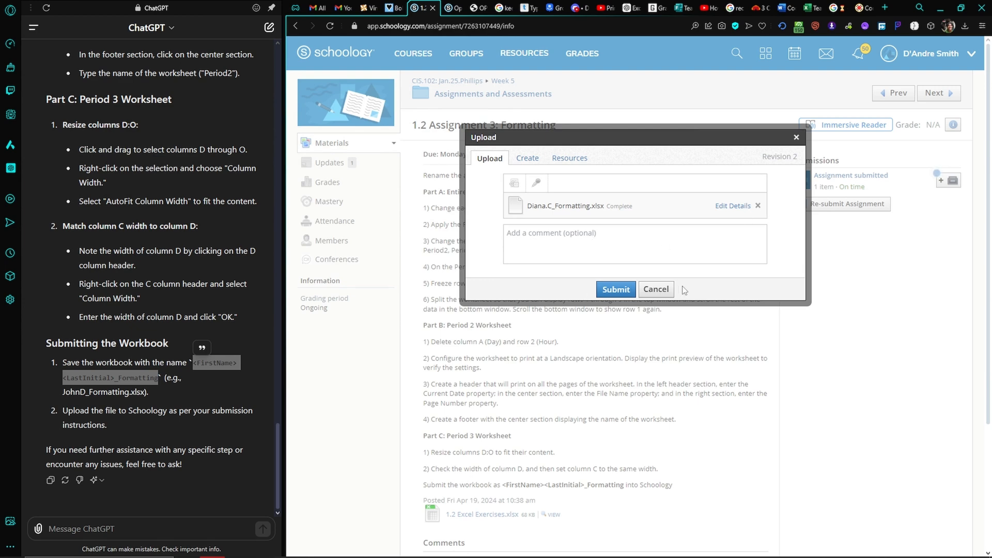
{"action": "left_click", "coordinate": [658, 288]}
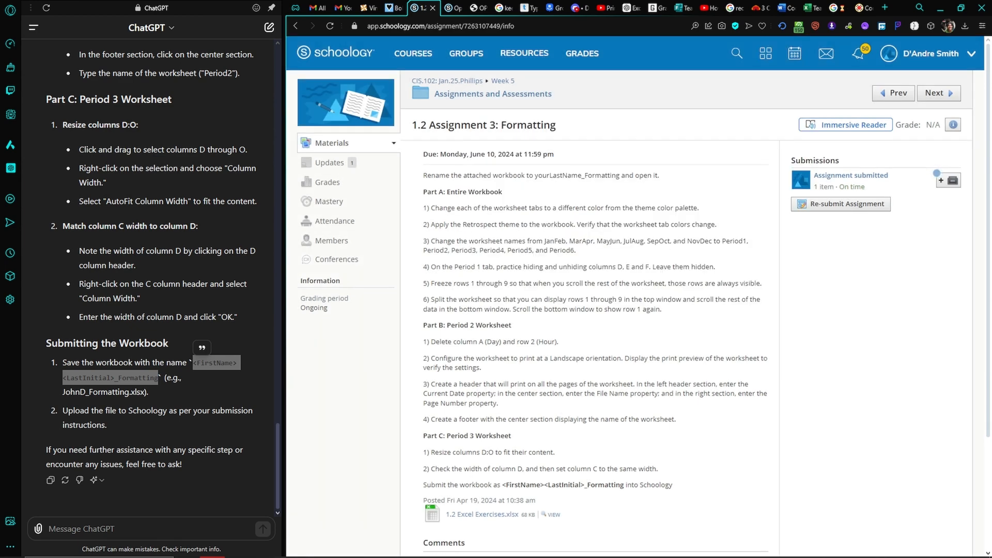